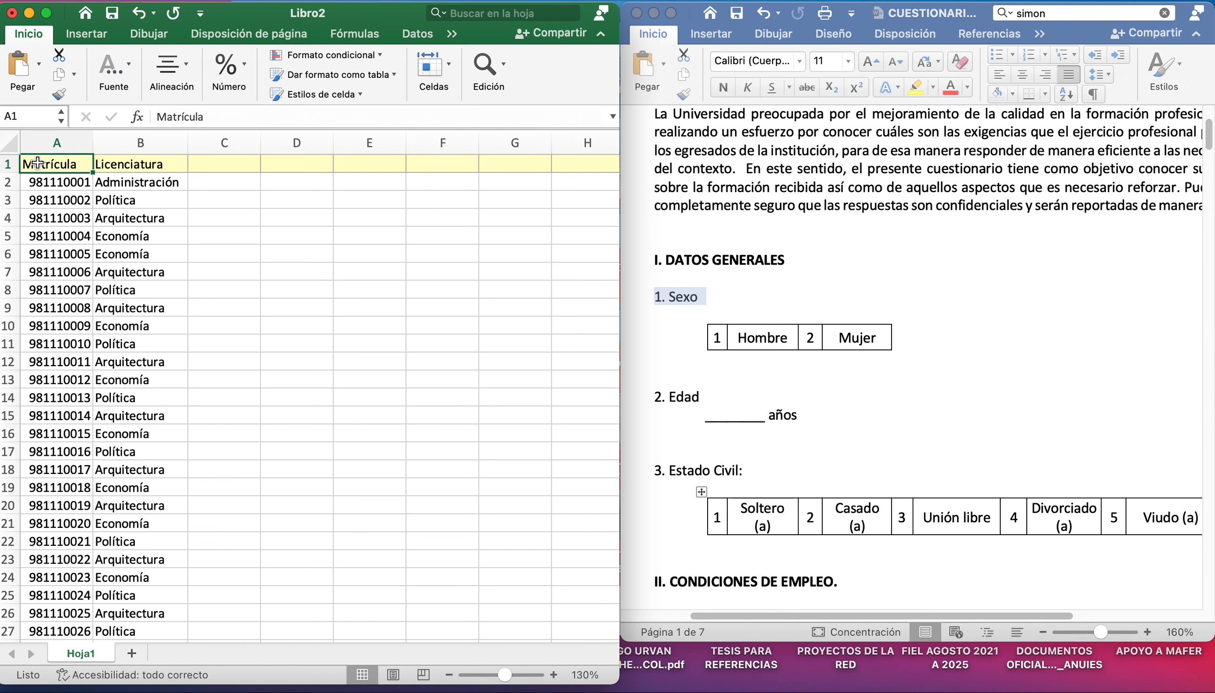
Enter the header P_1 in cell C1 for the questionnaire's first question, Sexo
click(5, 163)
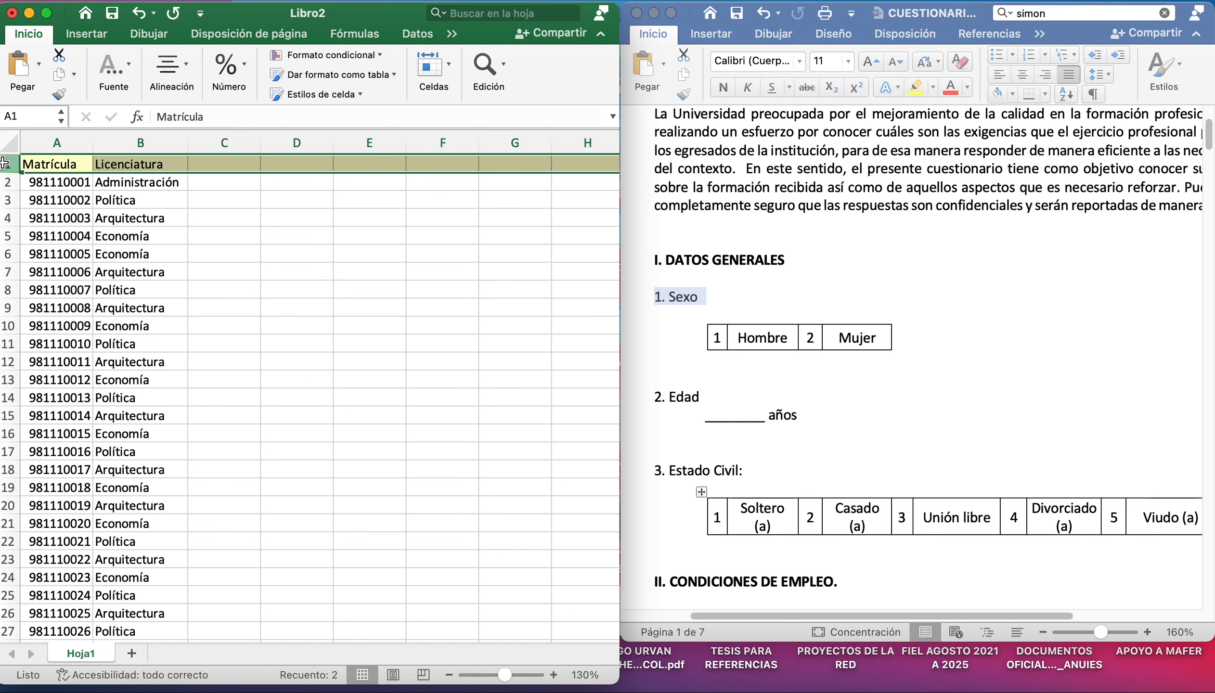
click(222, 167)
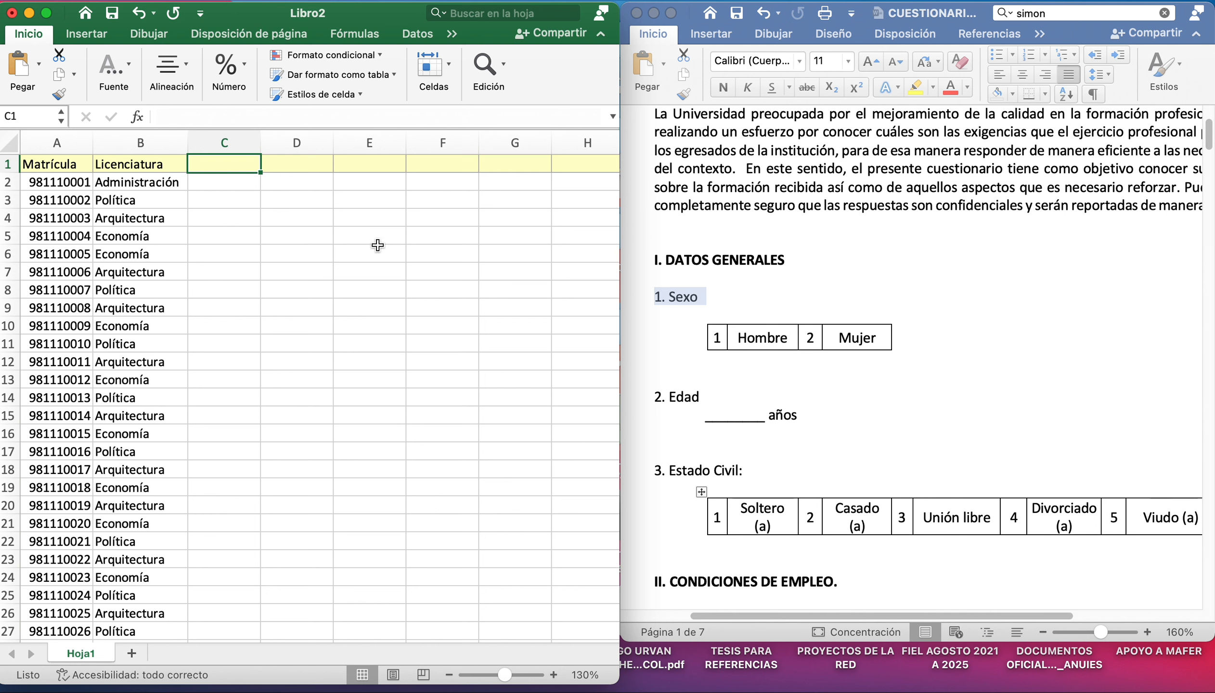
click(686, 297)
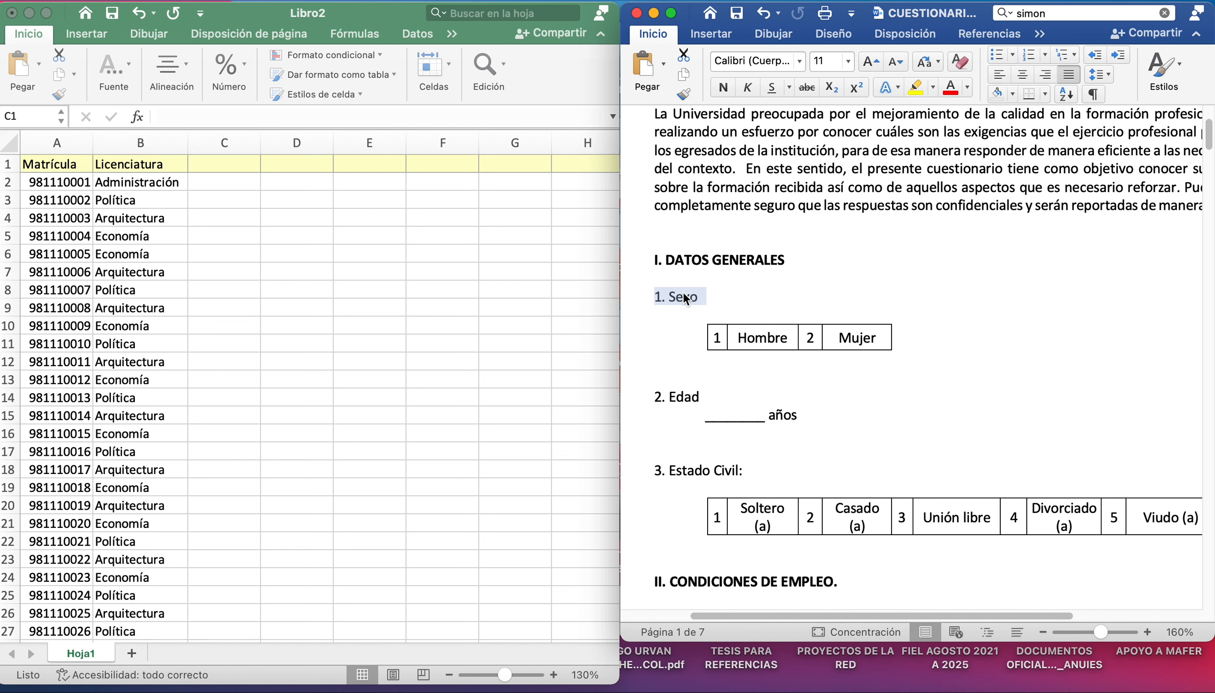
click(229, 163)
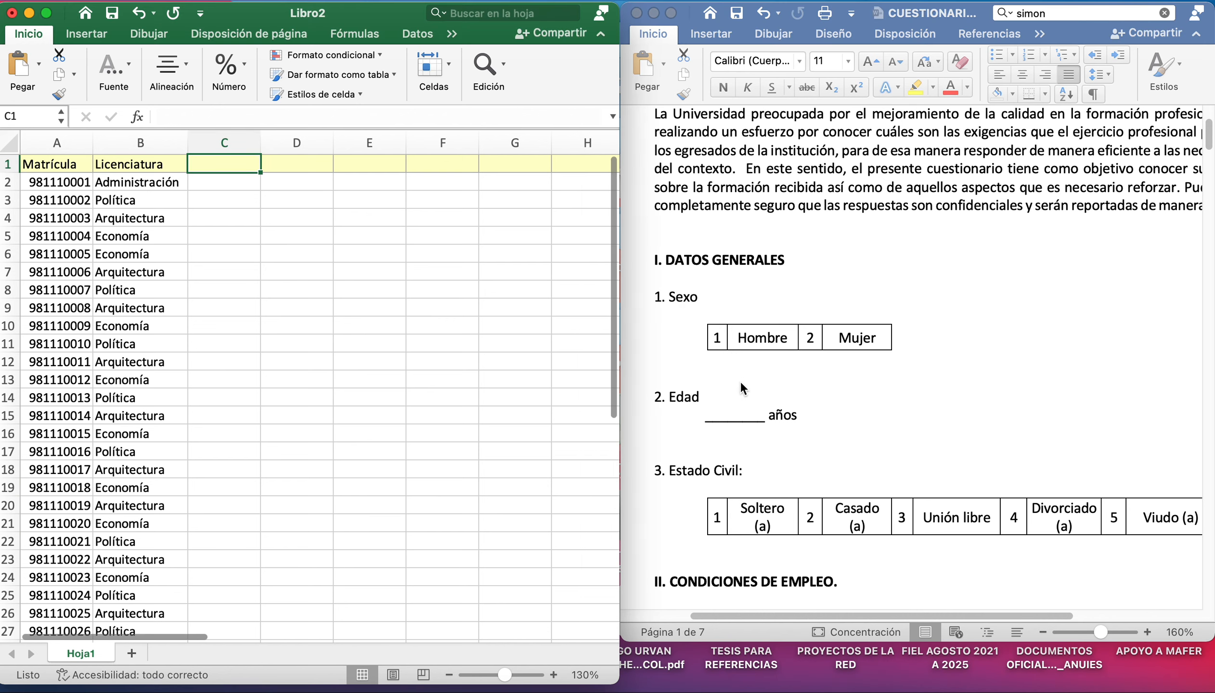
scroll(740, 381, down, 3)
scroll(740, 380, down, 15)
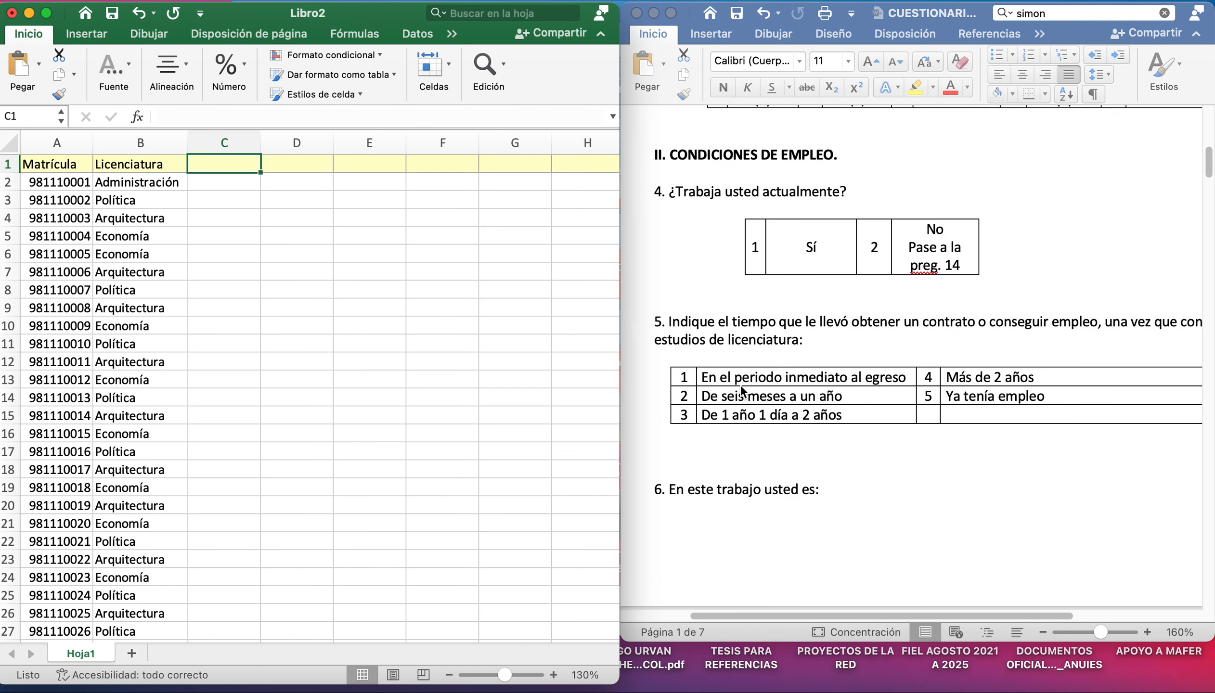
scroll(739, 384, up, 15)
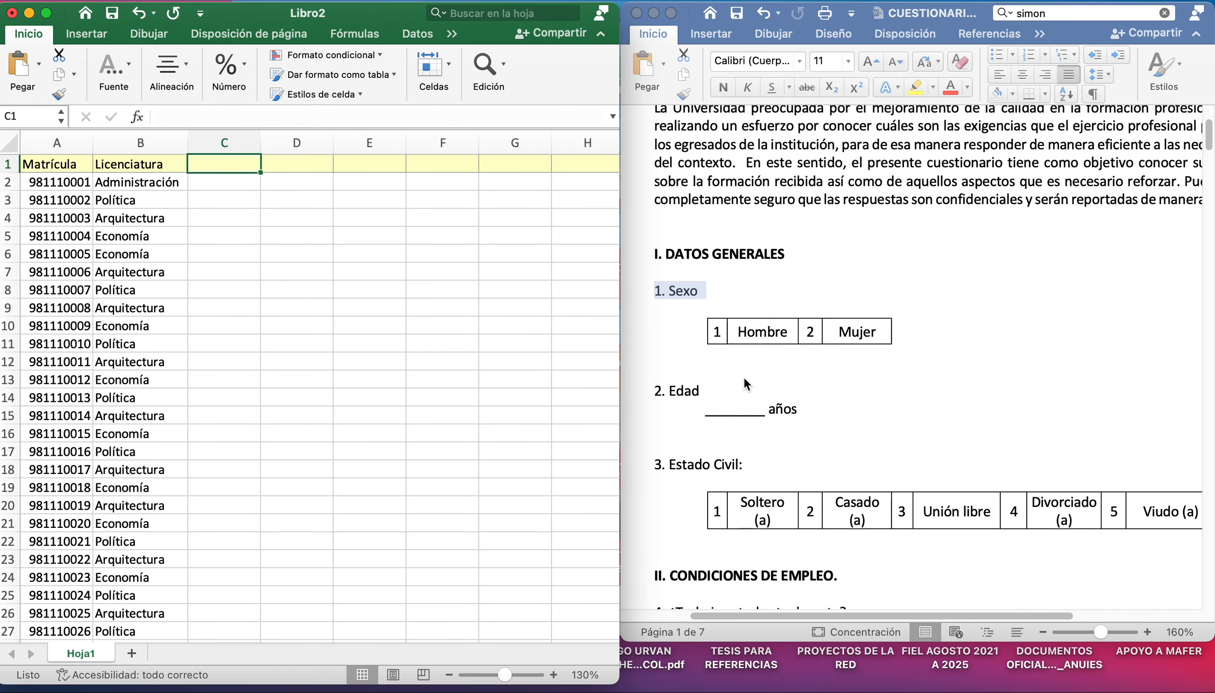
scroll(746, 374, up, 3)
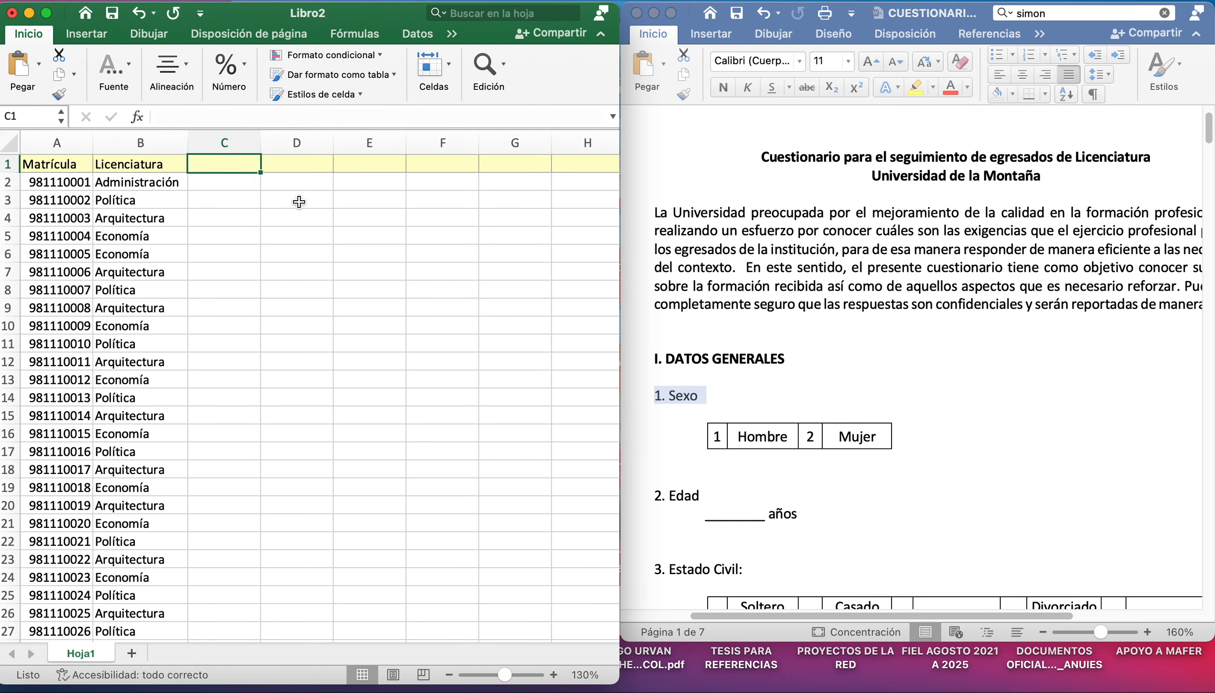
text(P_)
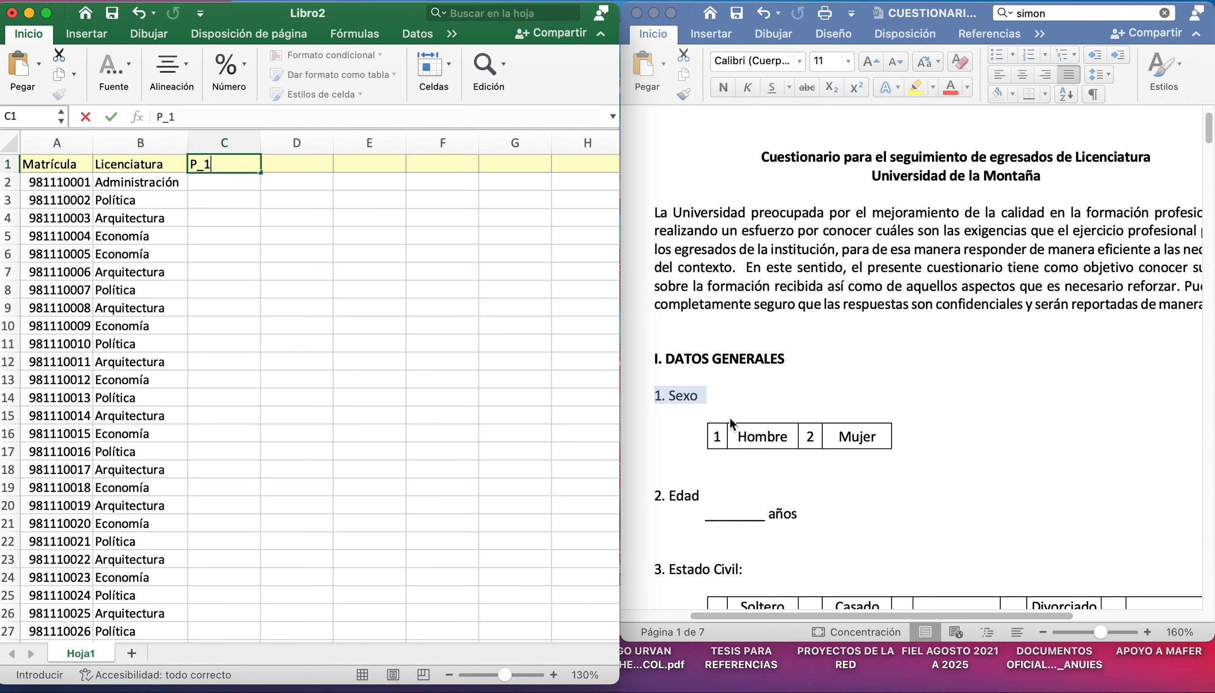
text(1)
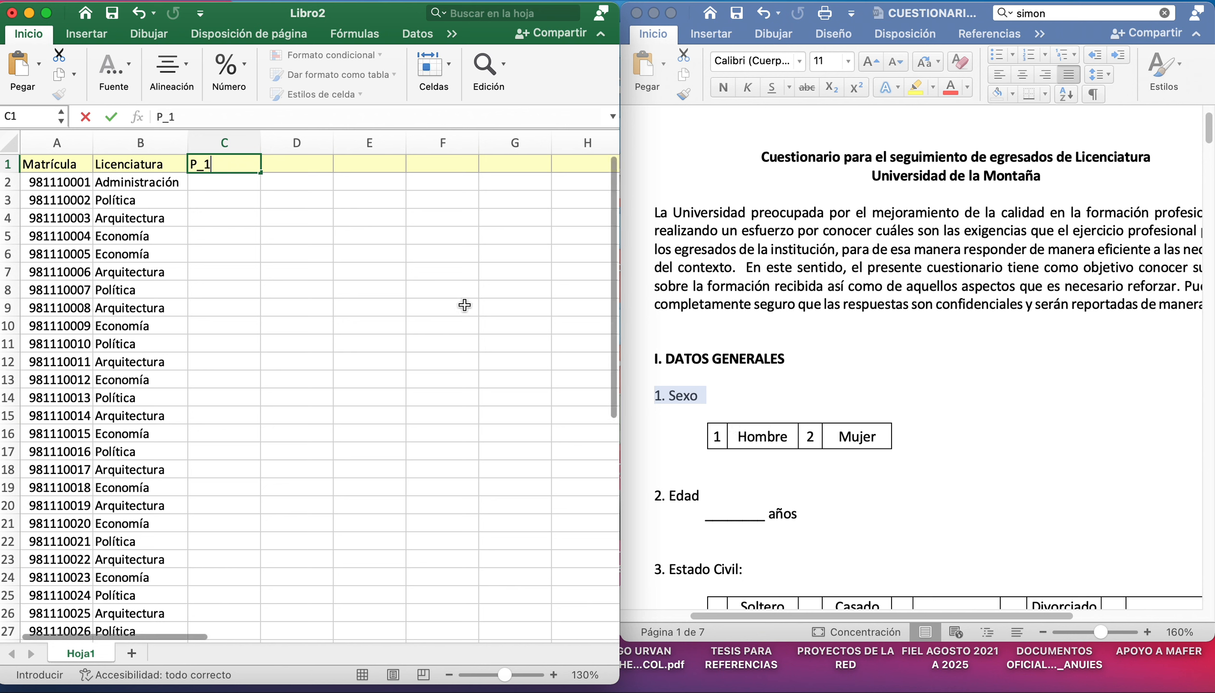
Enter the headers P_2 and P_3 in cells D1 and E1 for the questions on Edad and Estado Civil
click(307, 169)
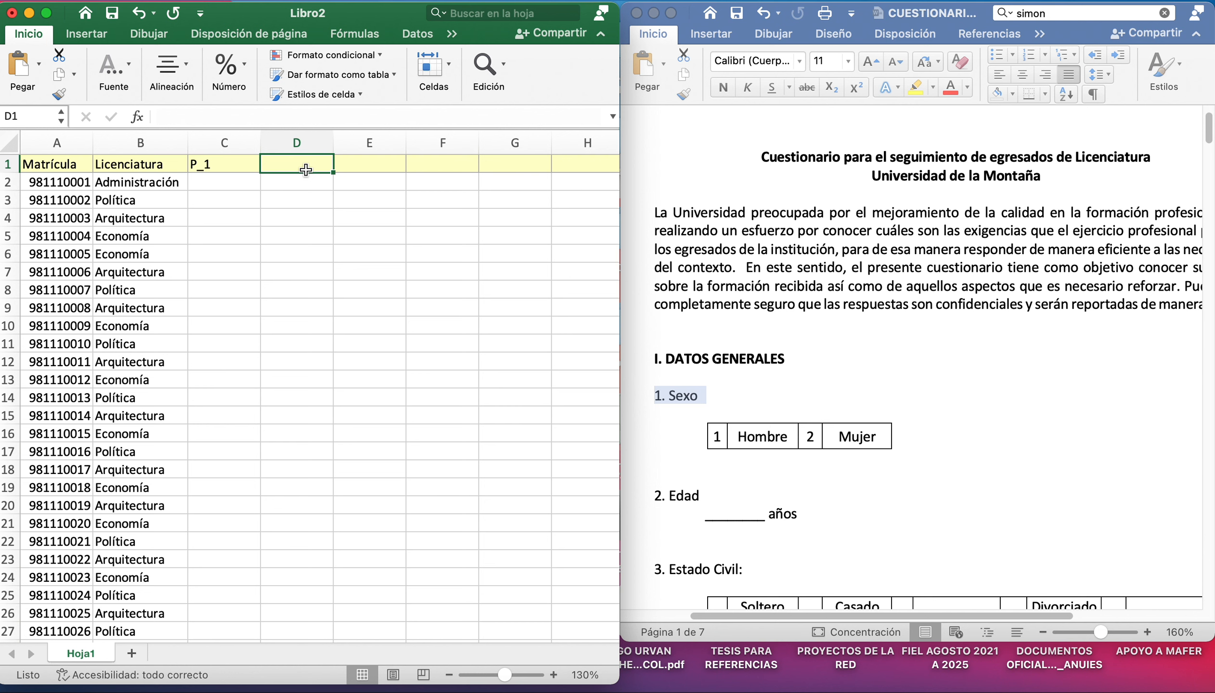
text(P_2)
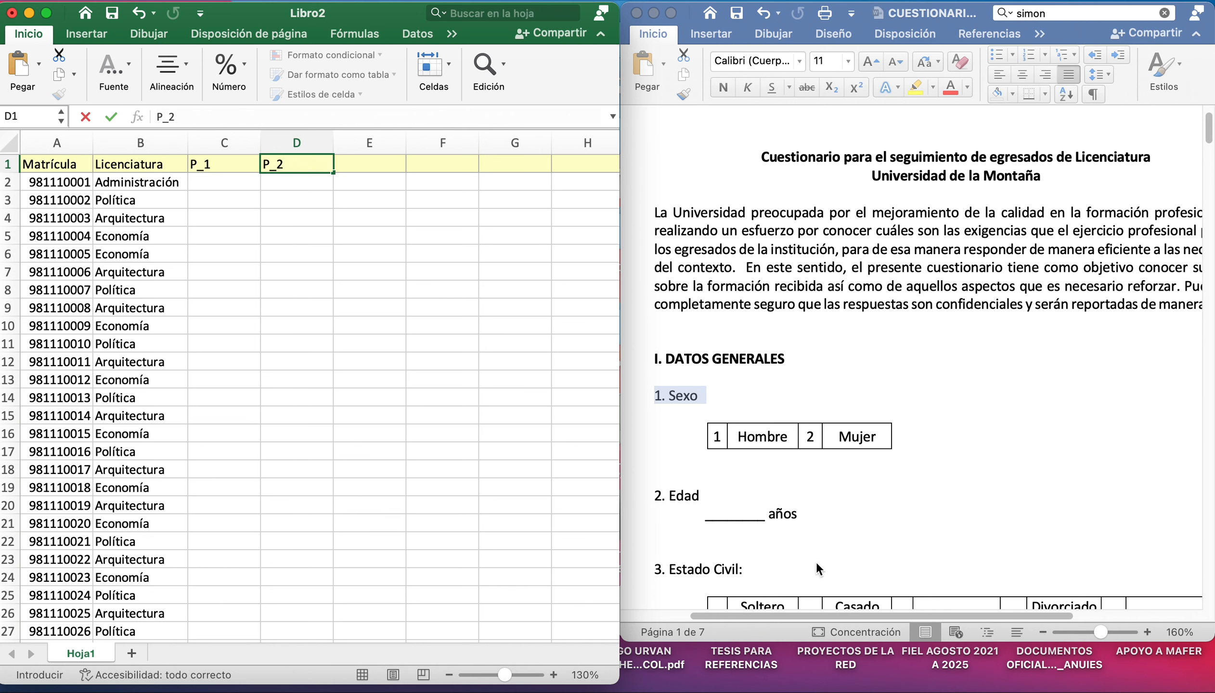
scroll(795, 481, down, 5)
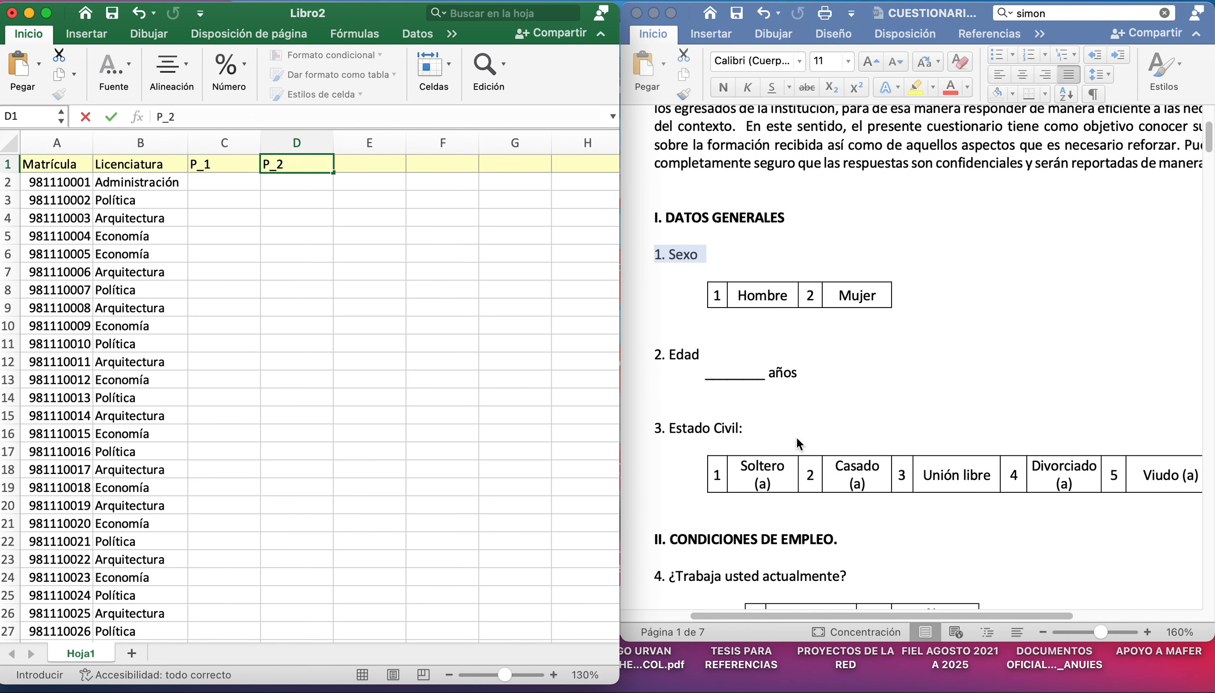
click(382, 163)
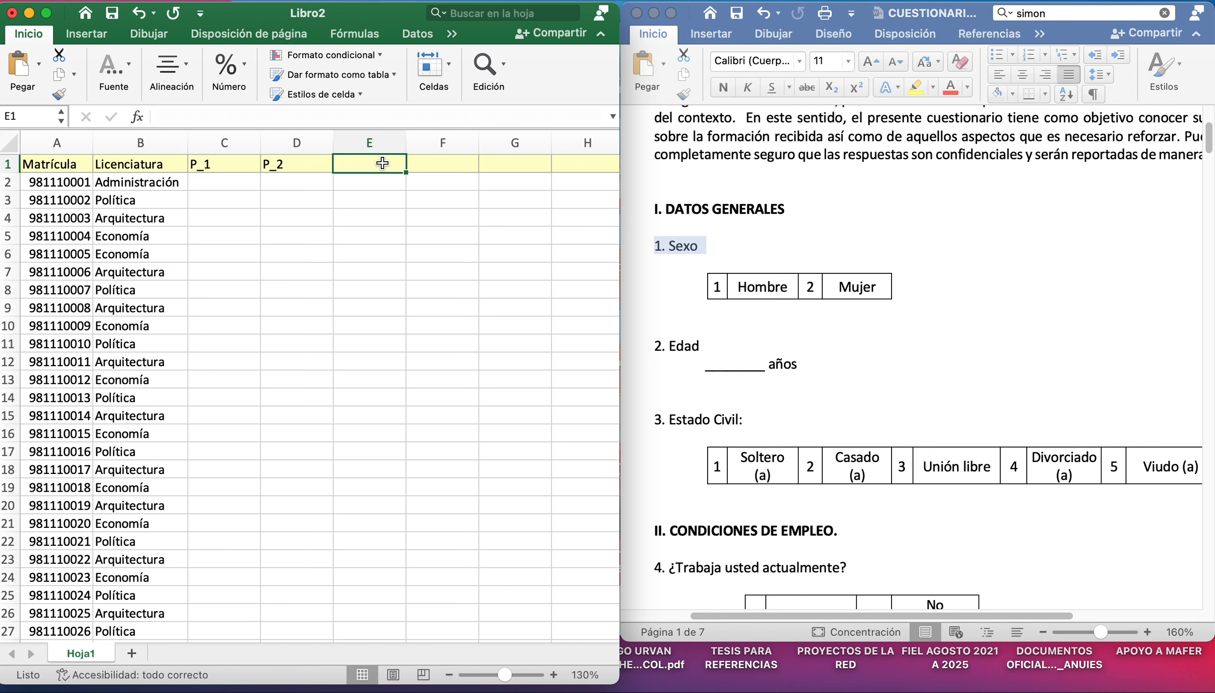
text(P_3)
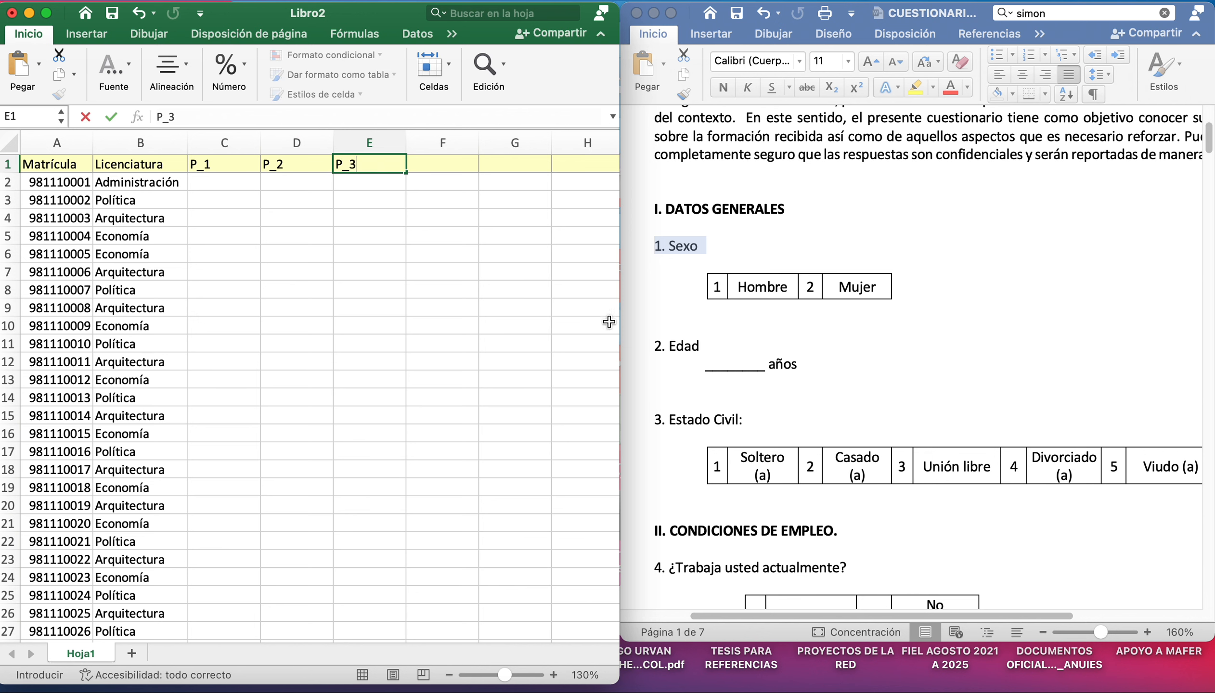
Enter the headers P_4 and P_5 in cells F1 and G1 for the first two employment-condition questions
scroll(841, 436, down, 5)
click(421, 166)
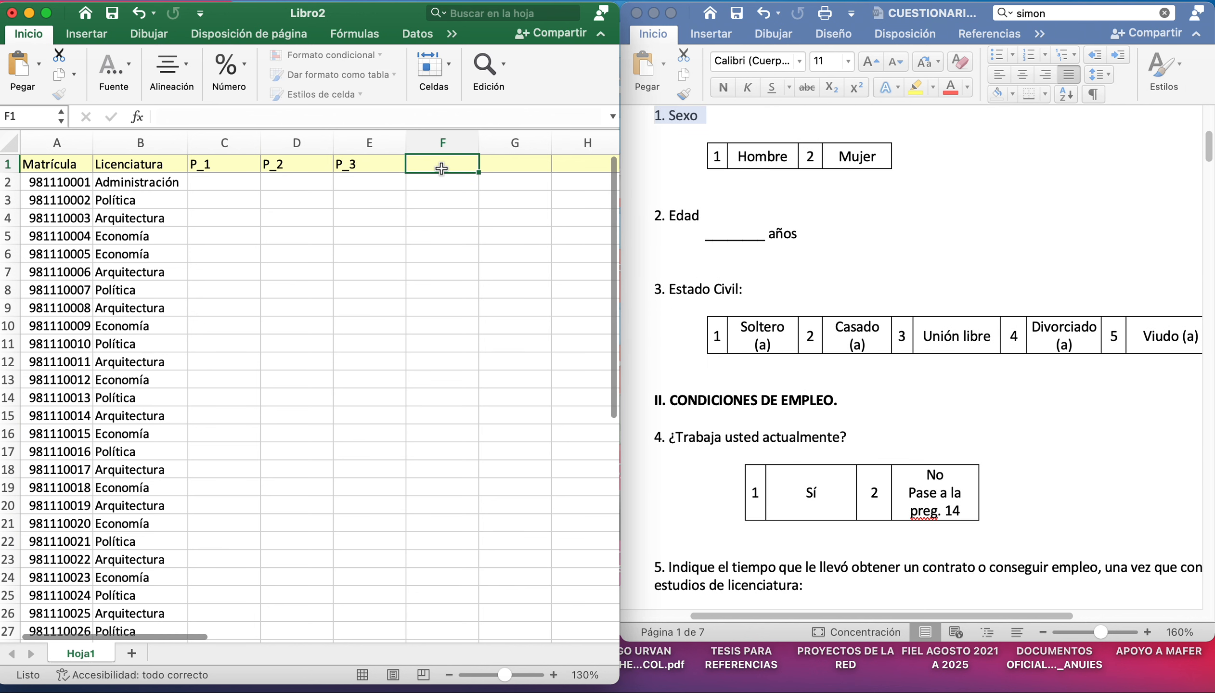
text(P_4)
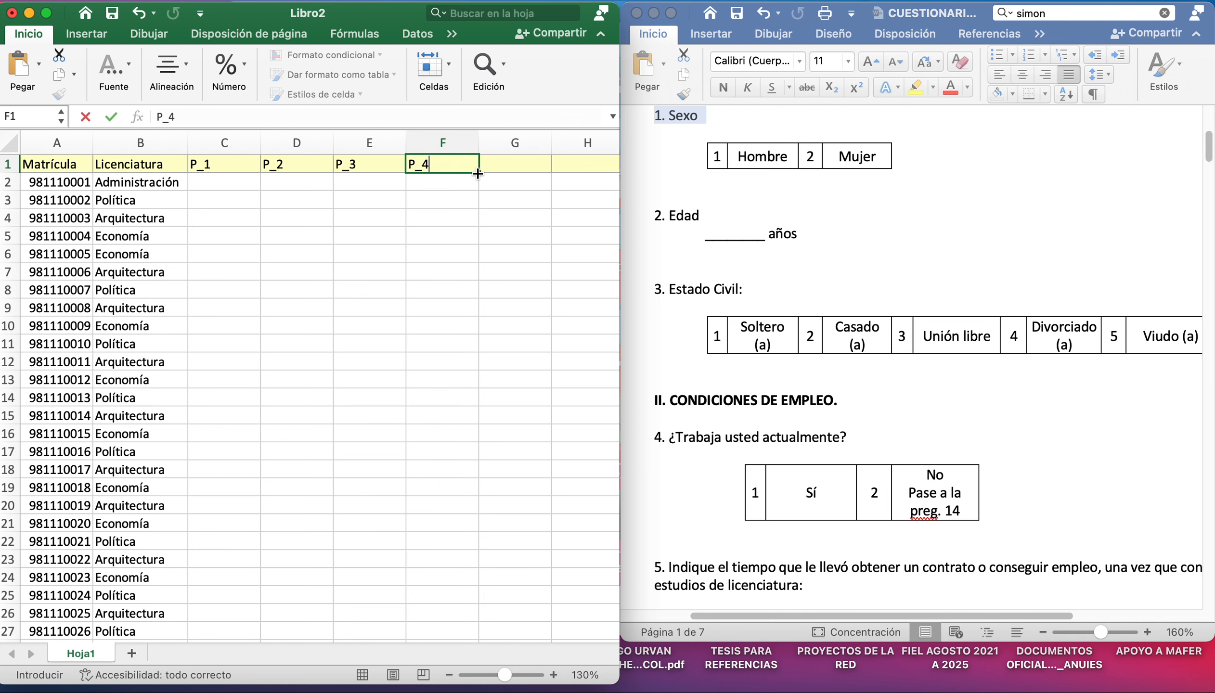
scroll(759, 477, down, 4)
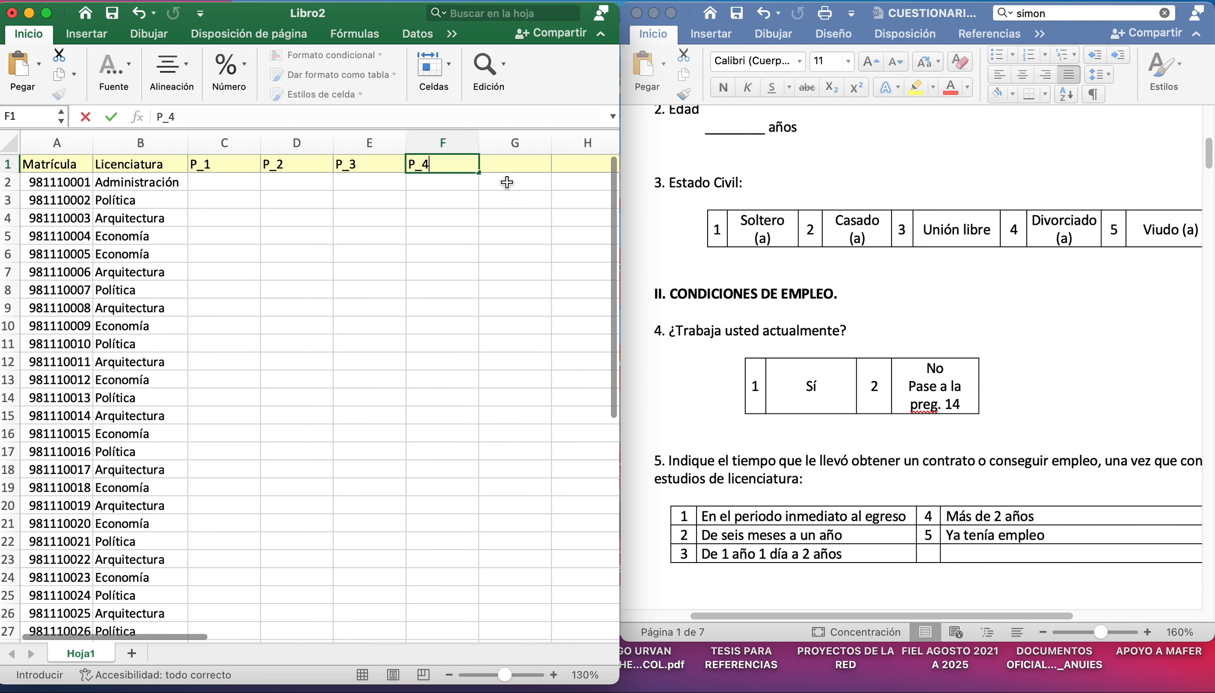
click(506, 166)
text(P_5)
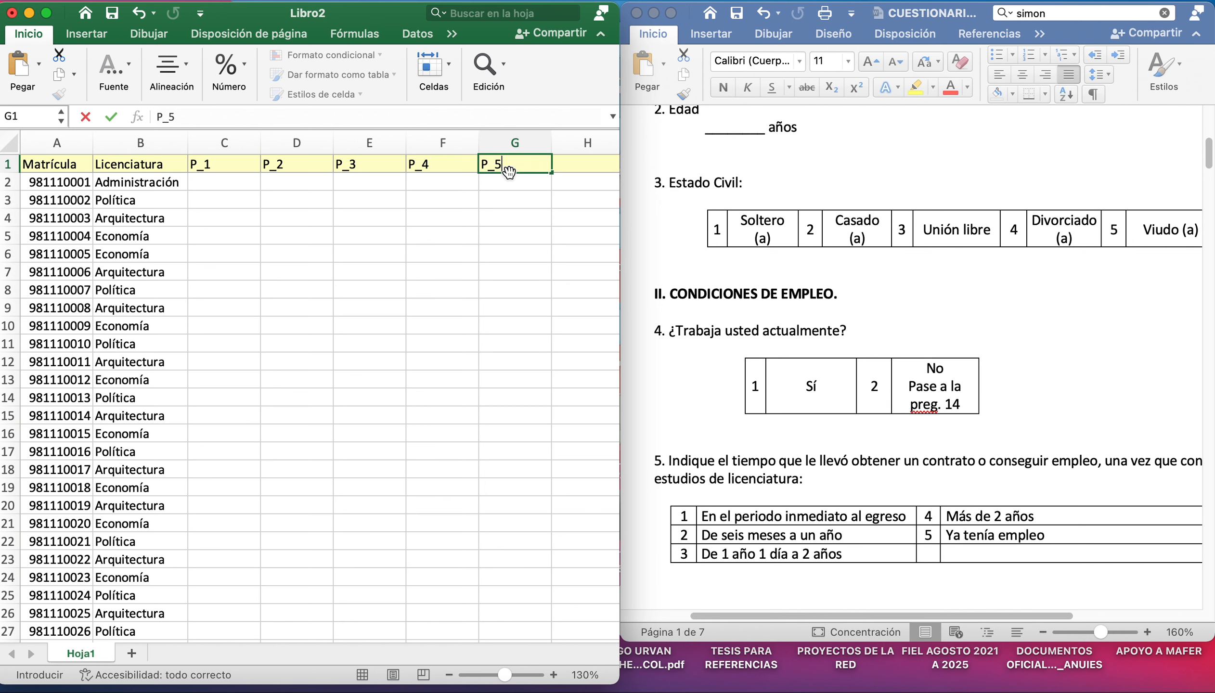
key(Tab)
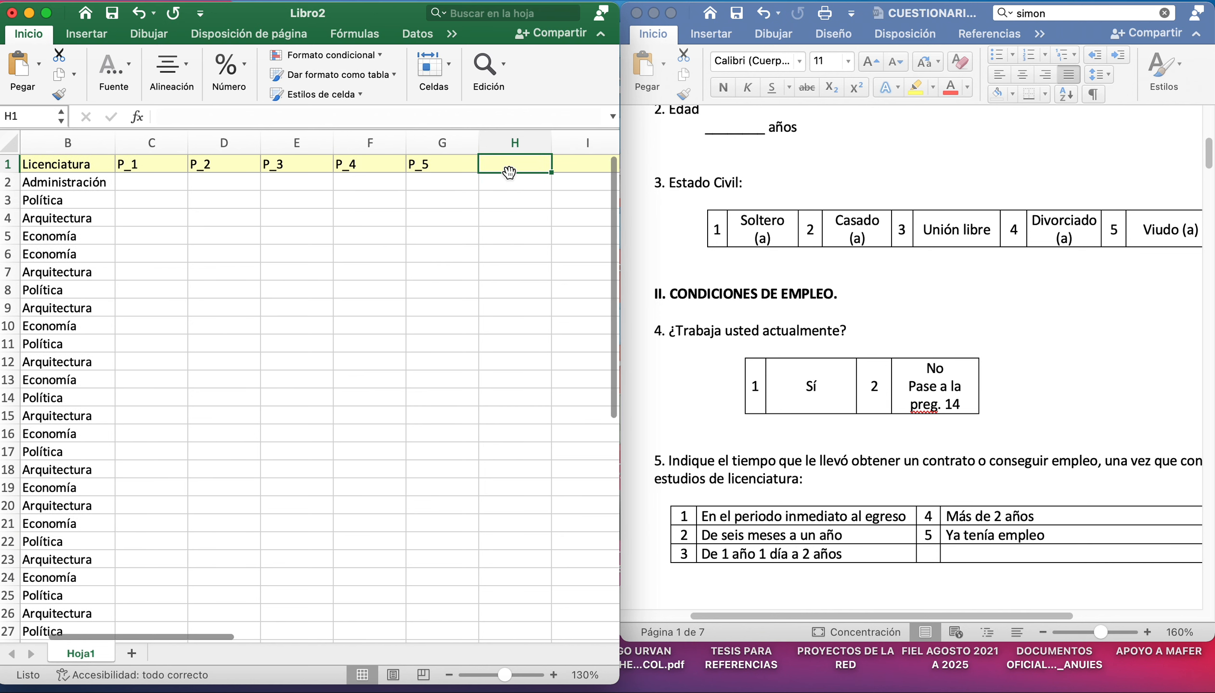
Continue the question headers with P_6 in cell H1 and P_7 in cell I1
scroll(738, 453, down, 5)
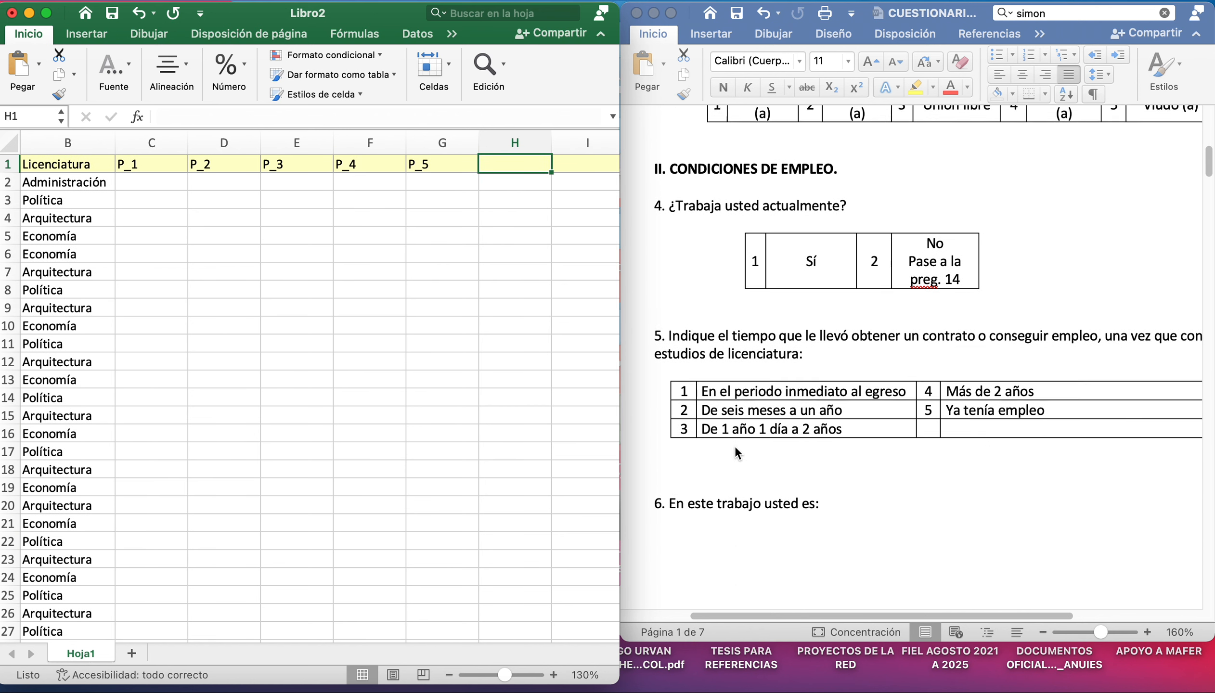
scroll(738, 453, down, 2)
text(P_6)
click(580, 167)
text(P_7)
click(580, 166)
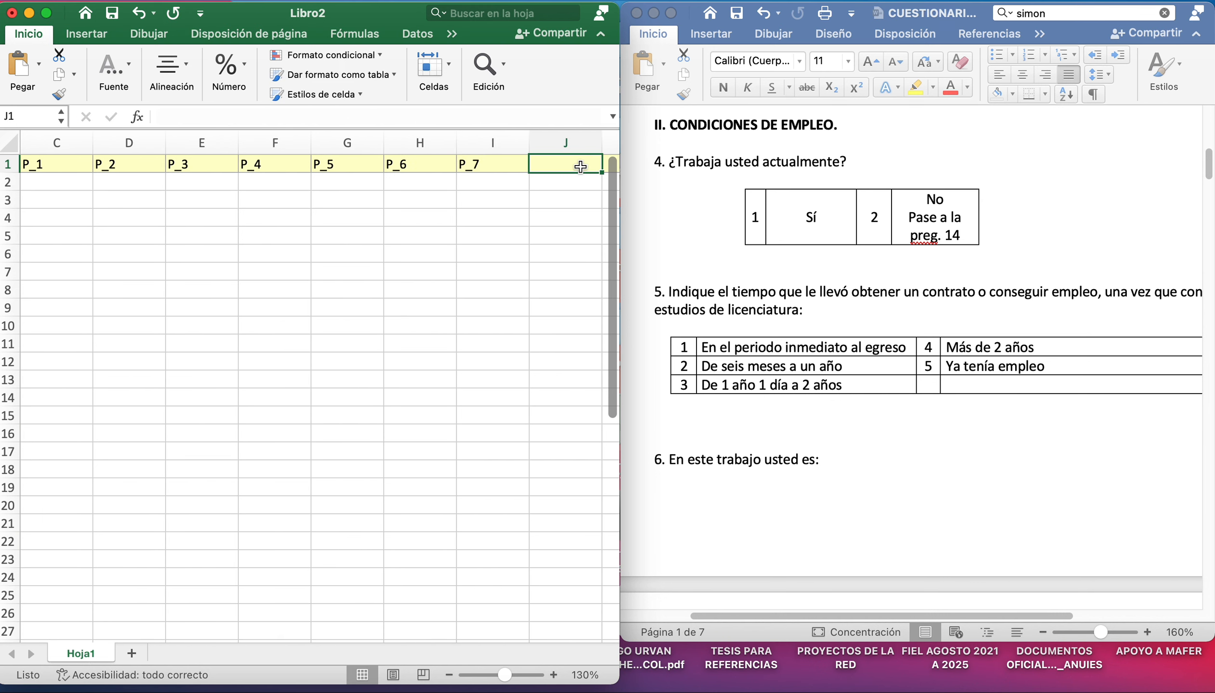
Enter the headers P_8, P_9, P_10 and P_11 in cells J1 through M1
scroll(580, 167, right, 4)
text(P_8)
key(Tab)
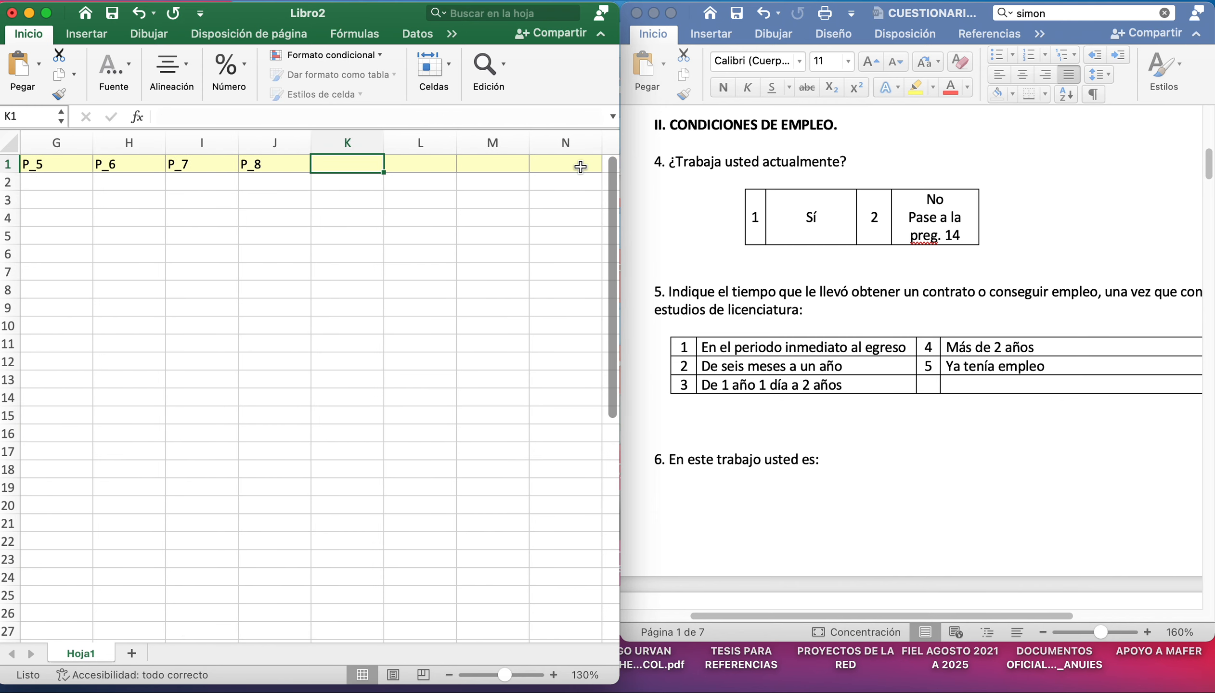
text(P_9)
key(Tab)
text(P)
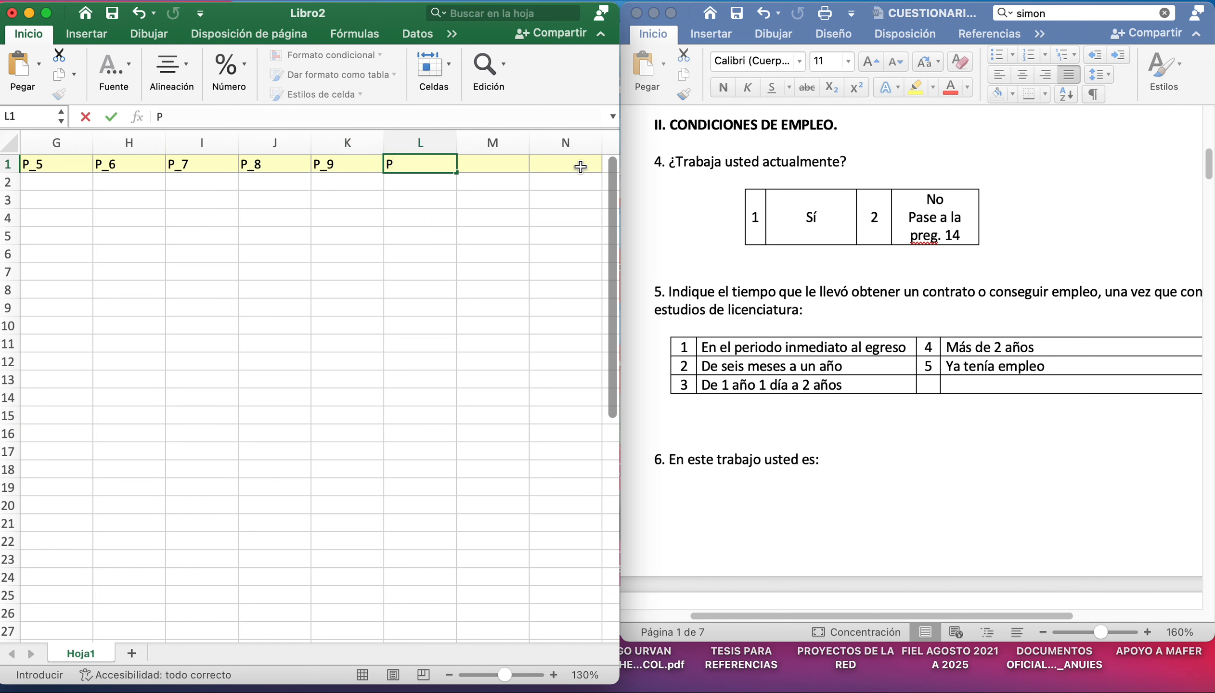
key(Tab)
text(P)
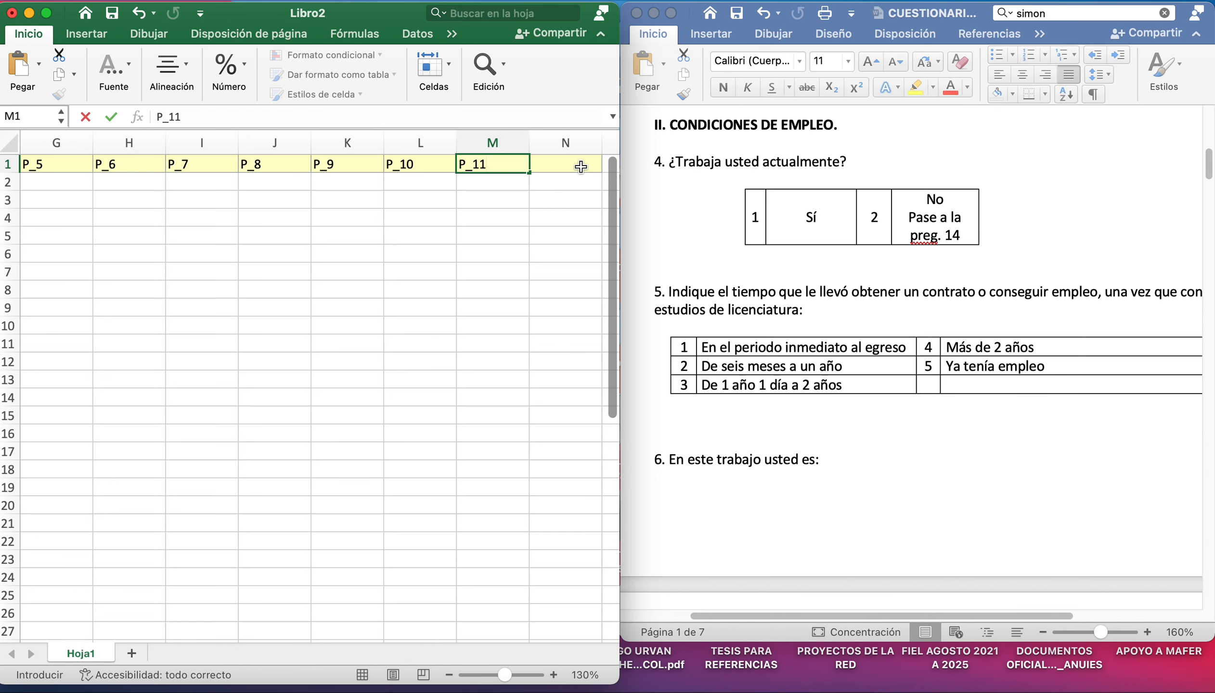
Consult questions 11 to 13 of the questionnaire and enter the headers P_12 and P_13 in cells N1 and O1
scroll(861, 318, down, 15)
scroll(861, 317, down, 15)
scroll(829, 380, down, 15)
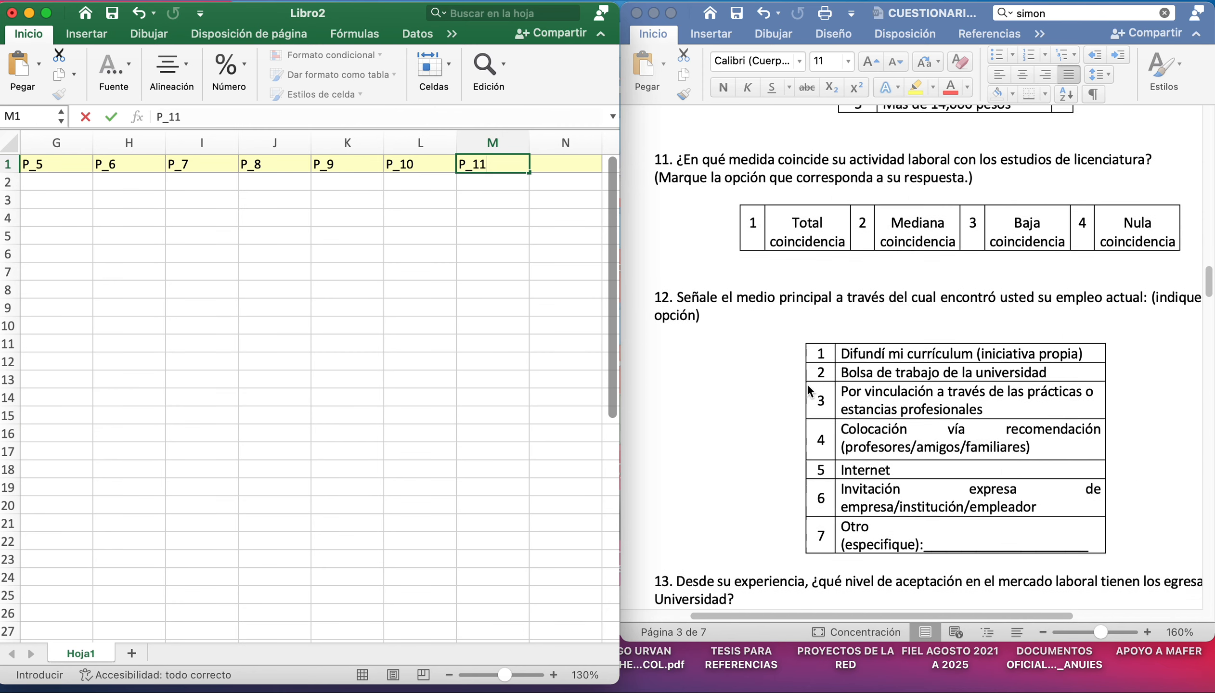
click(554, 174)
scroll(554, 174, right, 4)
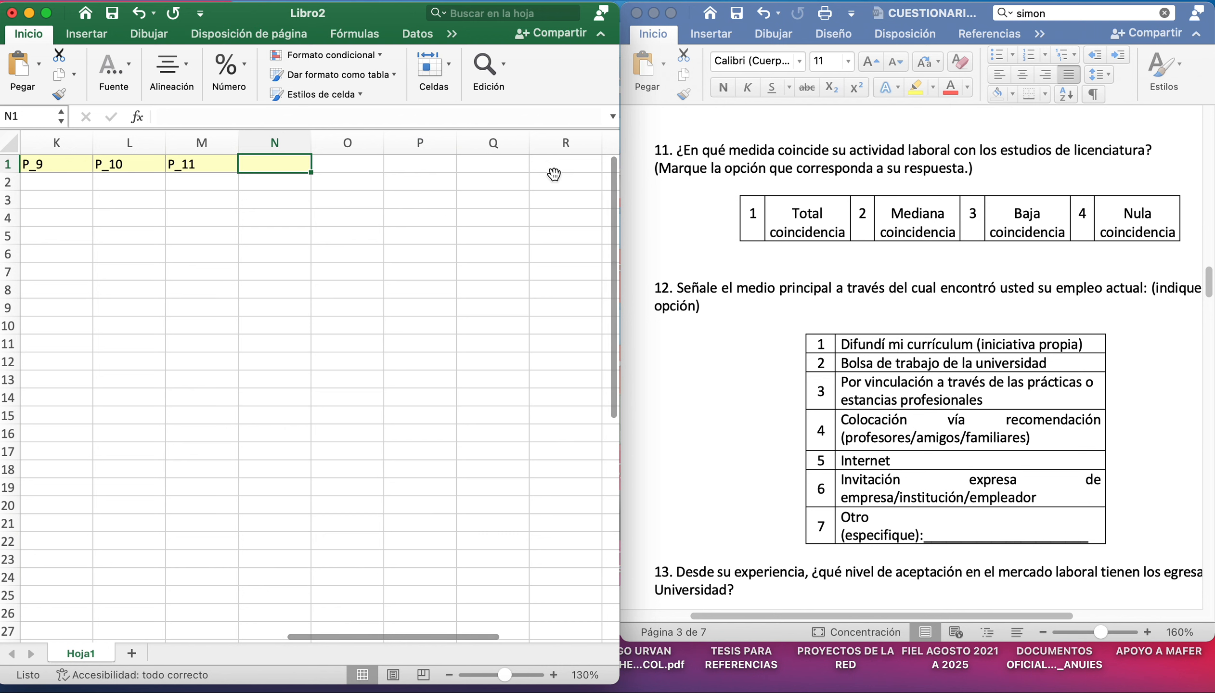
text(P)
key(Tab)
text(P_)
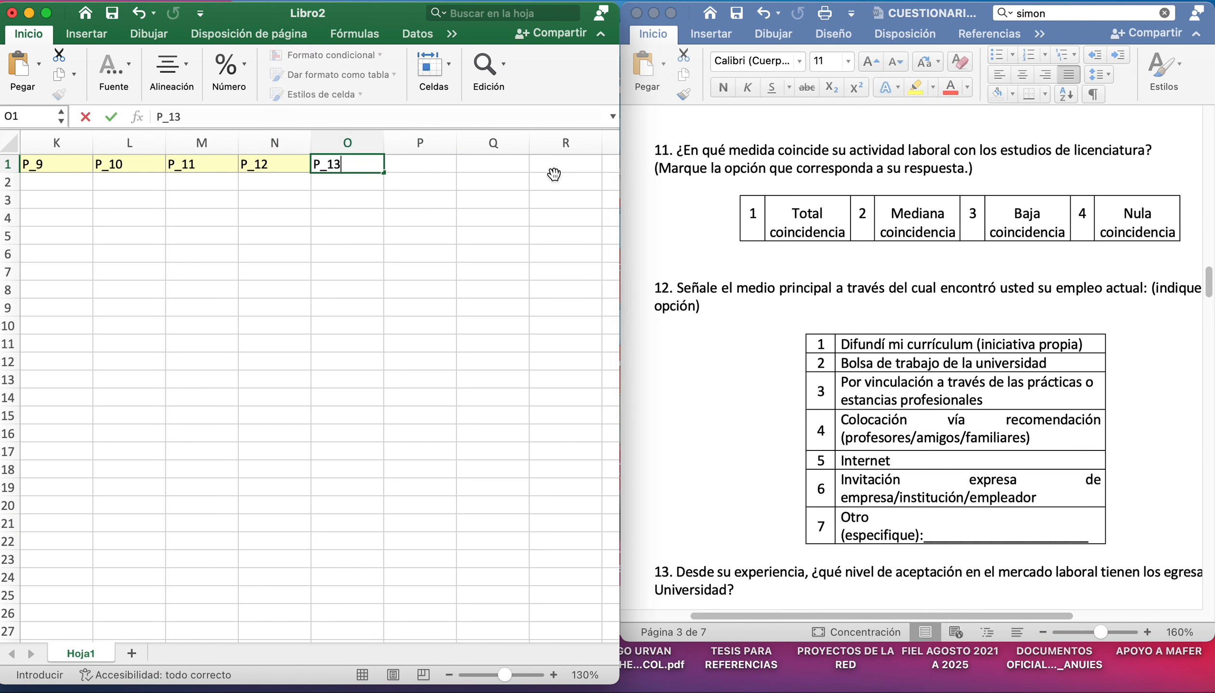
Copy the yellow header formatting of cells K1:N1 to the empty cells of row 1 starting at P1
scroll(849, 387, down, 12)
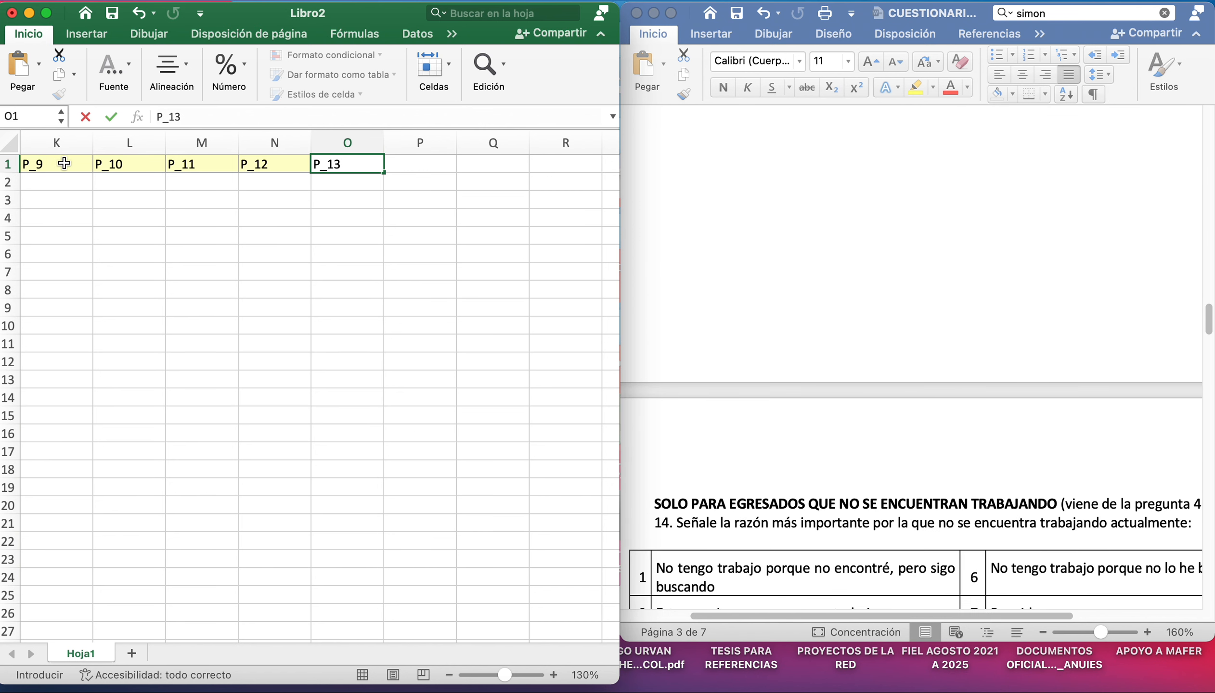
drag(64, 164, 273, 163)
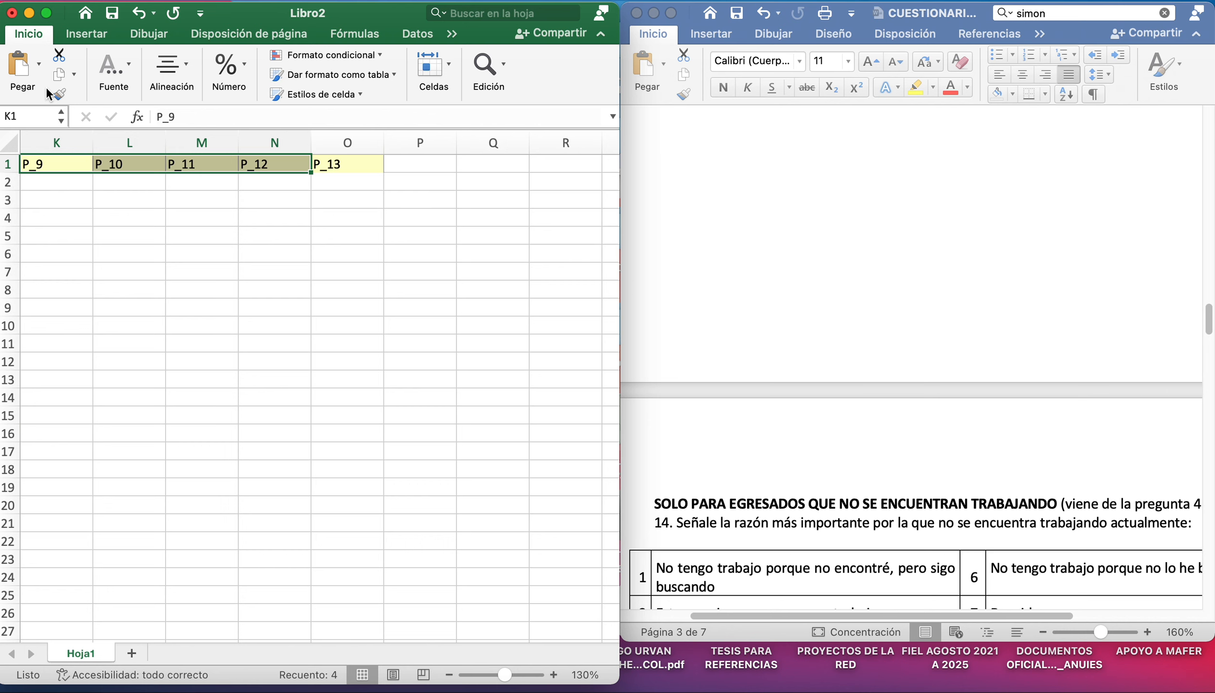
click(58, 93)
mouse_move(390, 163)
mouse_down()
mouse_move(629, 166)
mouse_move(364, 168)
mouse_up()
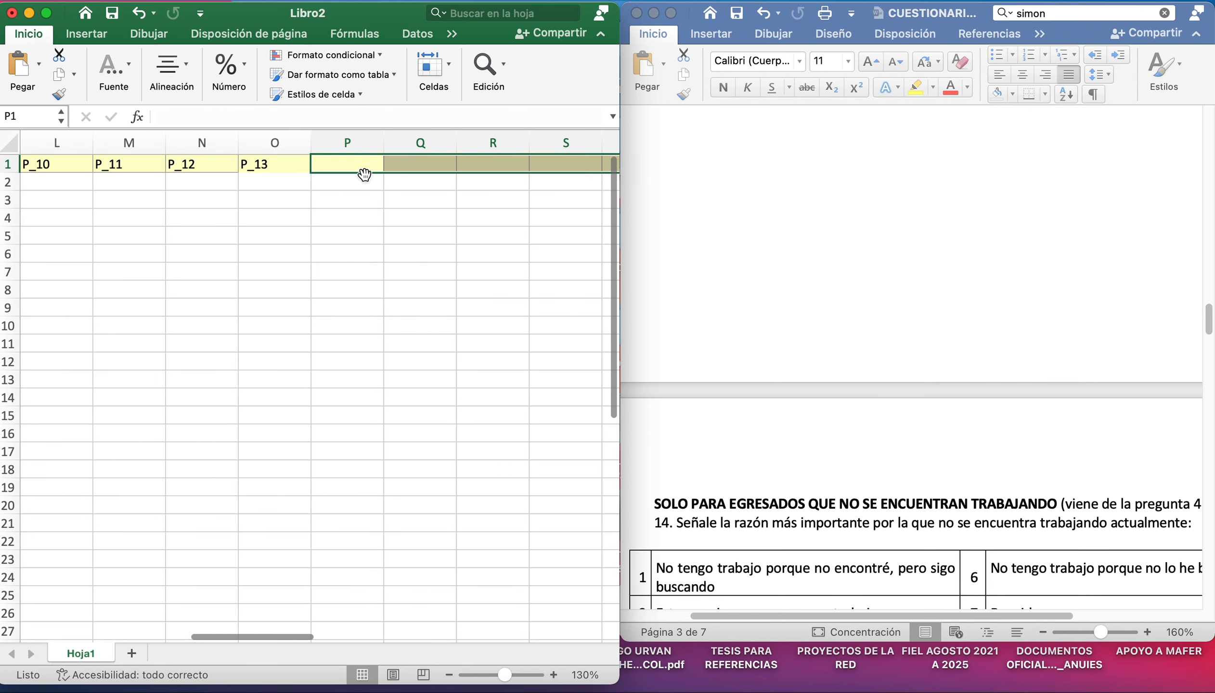
Enter the headers P_14 and P_15 in cells P1 and Q1
click(347, 164)
text(P_14)
key(Tab)
text(P_1)
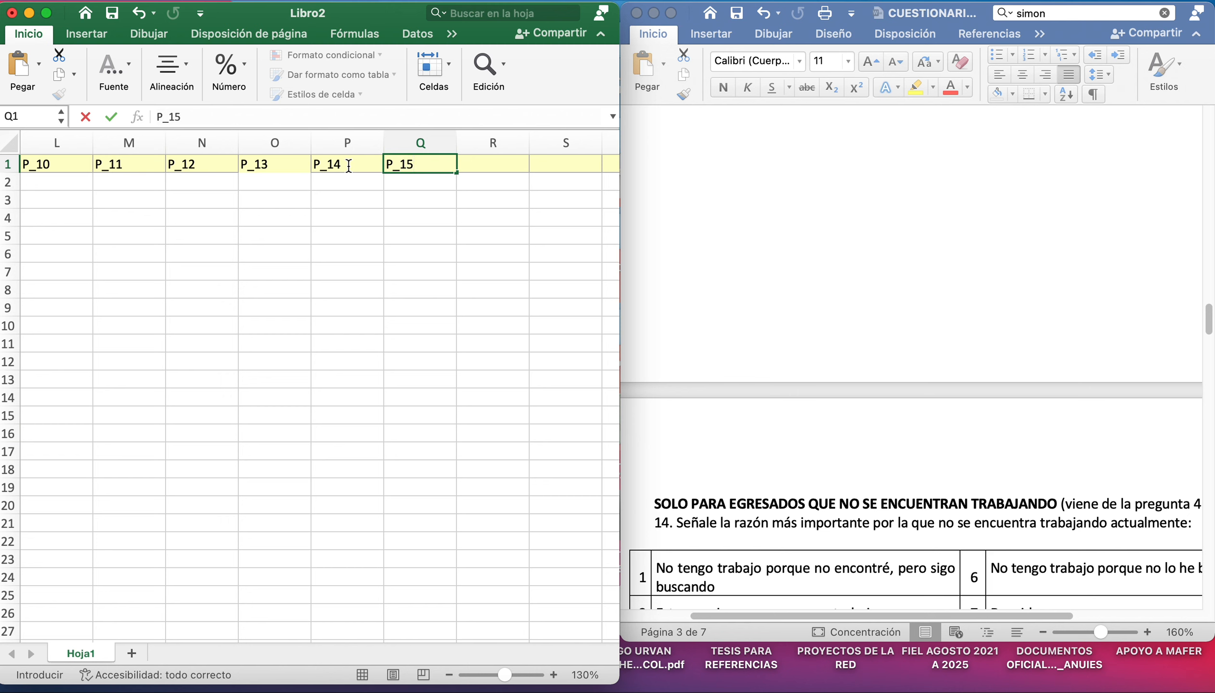
text(5)
key(Tab)
Enter the header P_16 in cell R1 and review questions 14 and 15 of the questionnaire
text(P)
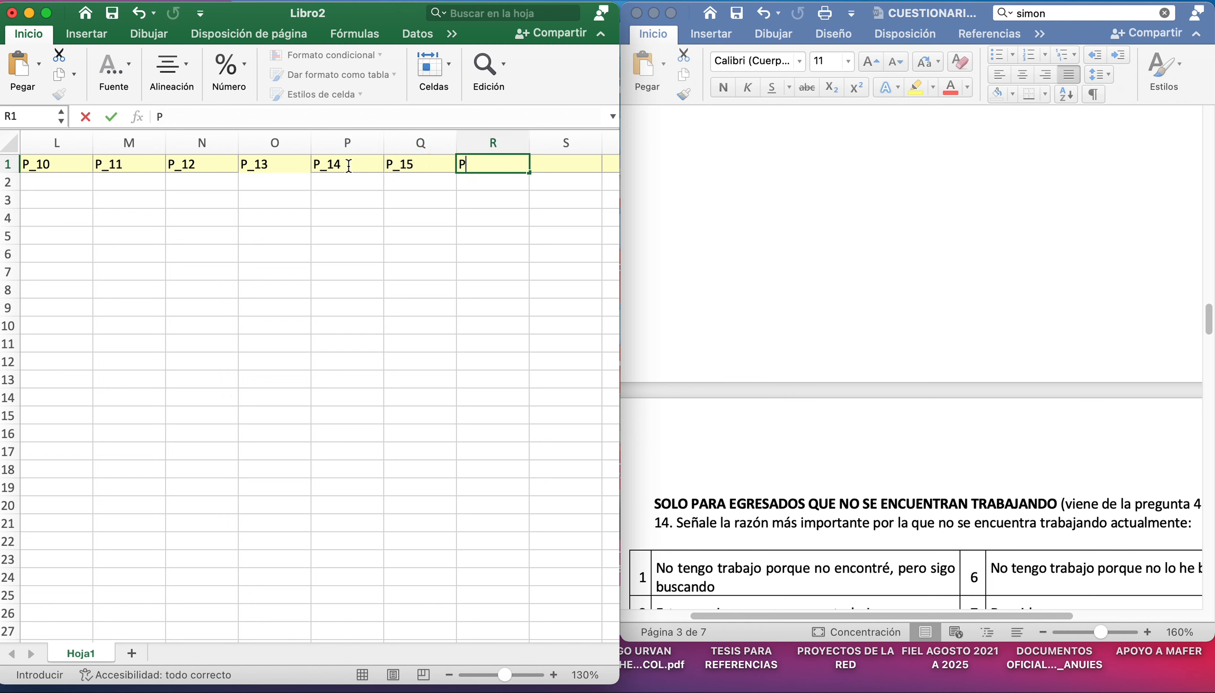
scroll(930, 455, down, 12)
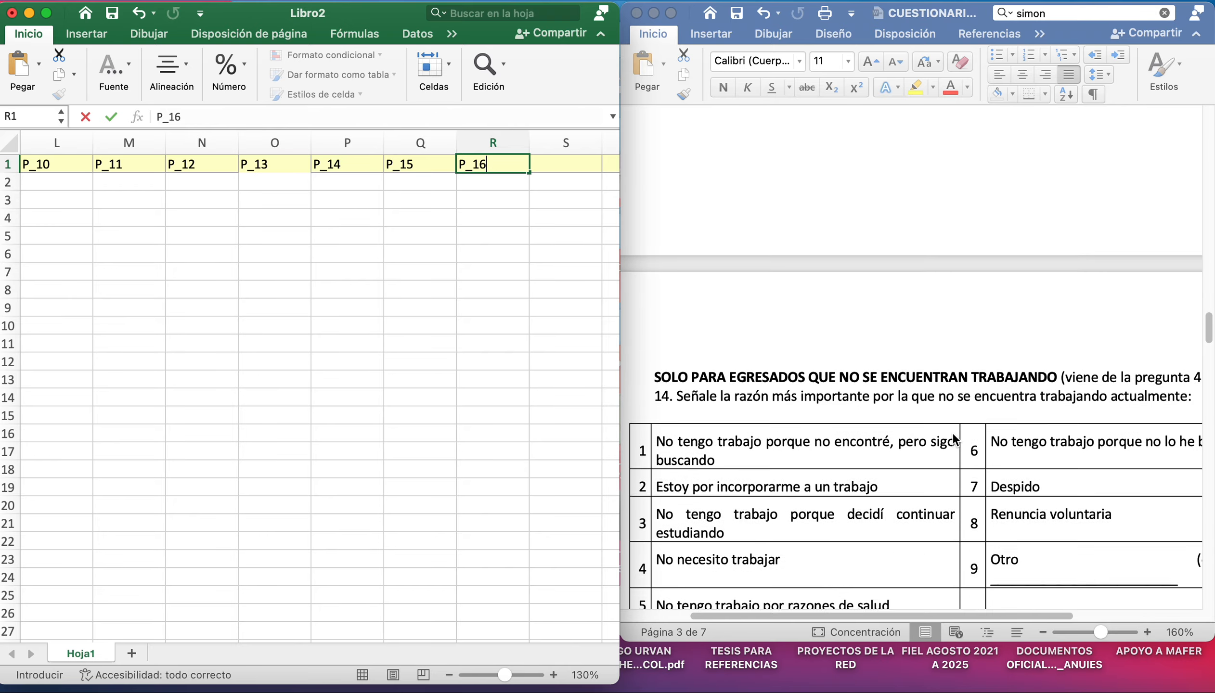
scroll(955, 431, up, 12)
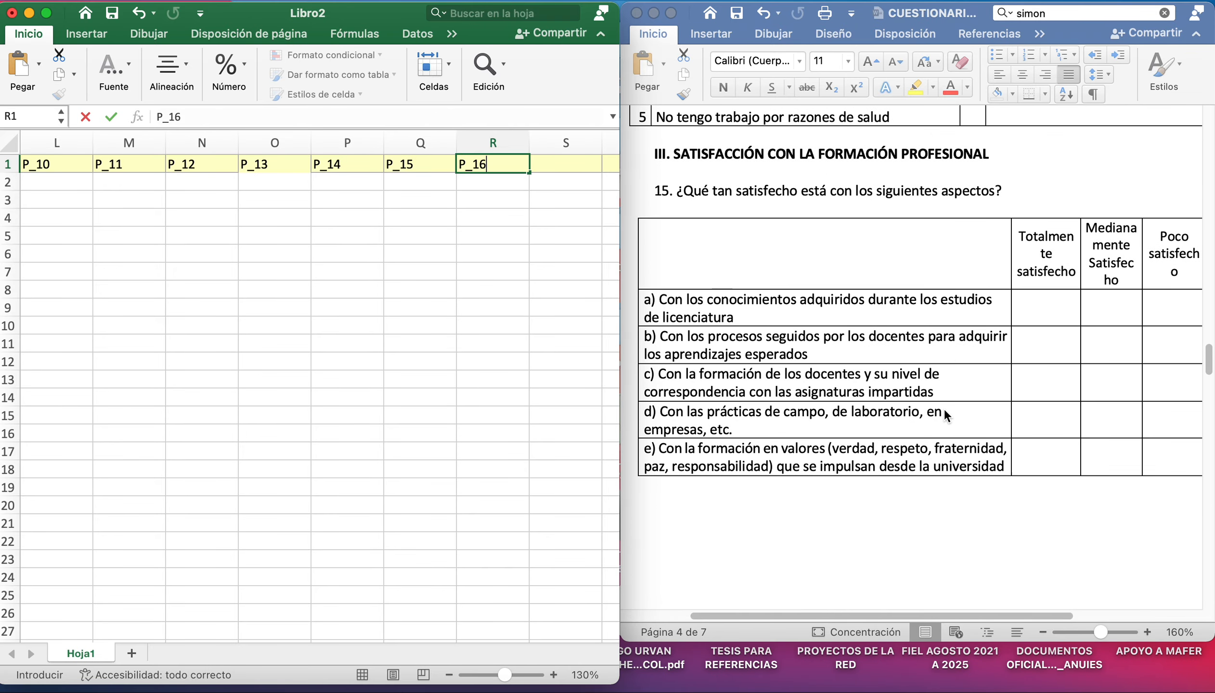
scroll(937, 406, up, 4)
scroll(936, 407, down, 10)
scroll(762, 401, down, 10)
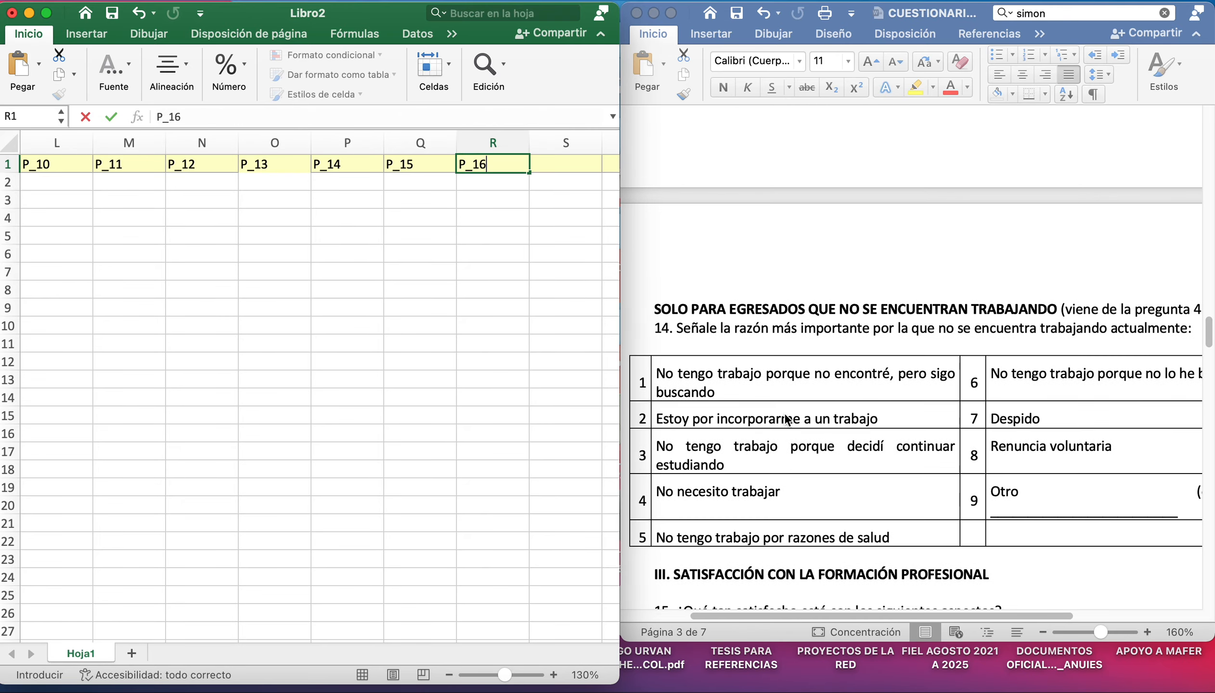
Examine question 15 of the questionnaire, its items a) to e) and satisfaction scale, and the start of question 16
scroll(802, 268, up, 2)
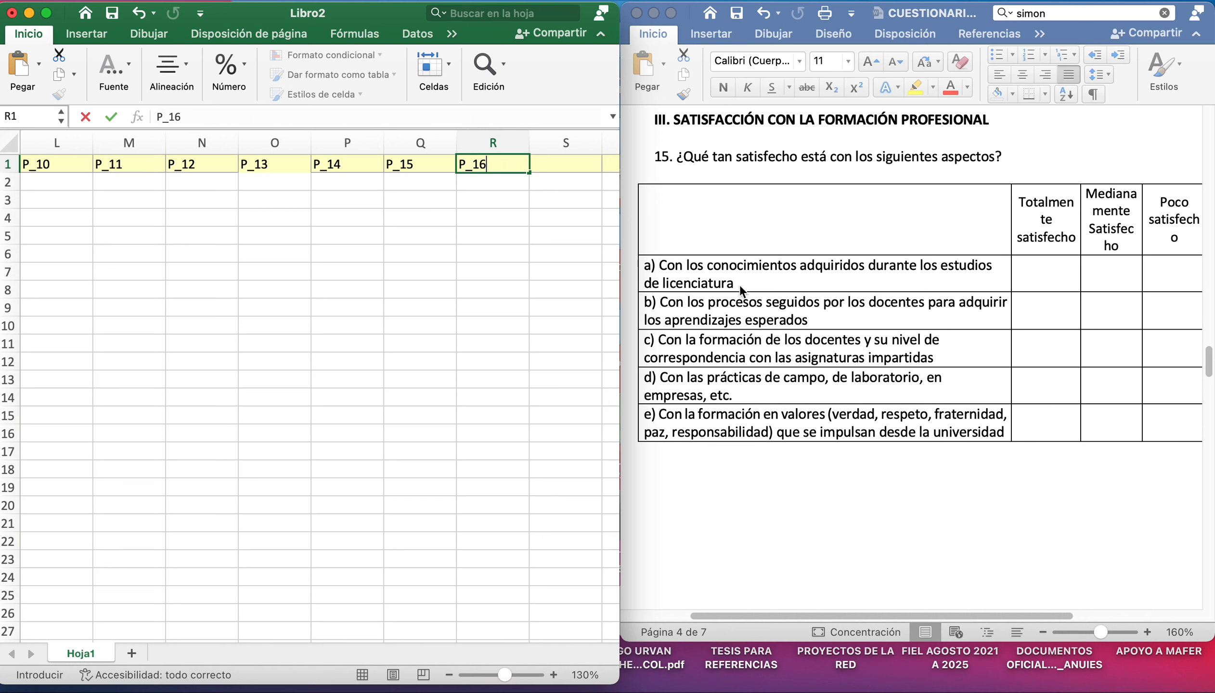
click(713, 268)
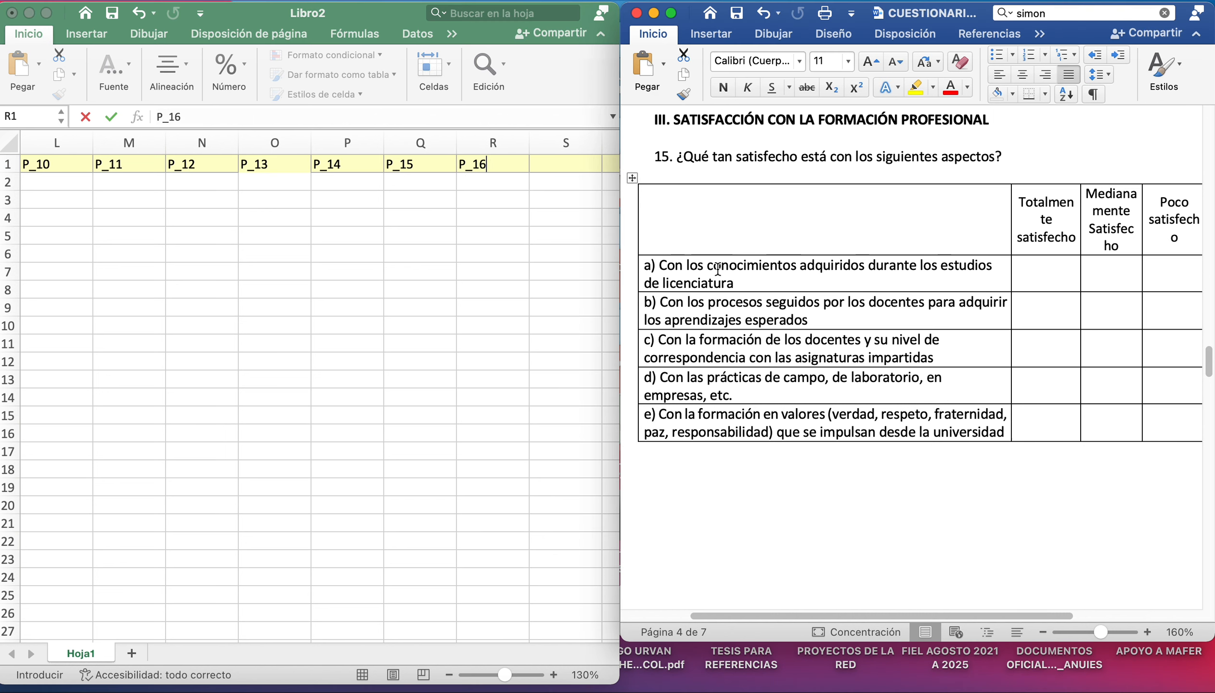
click(779, 395)
key(super+j)
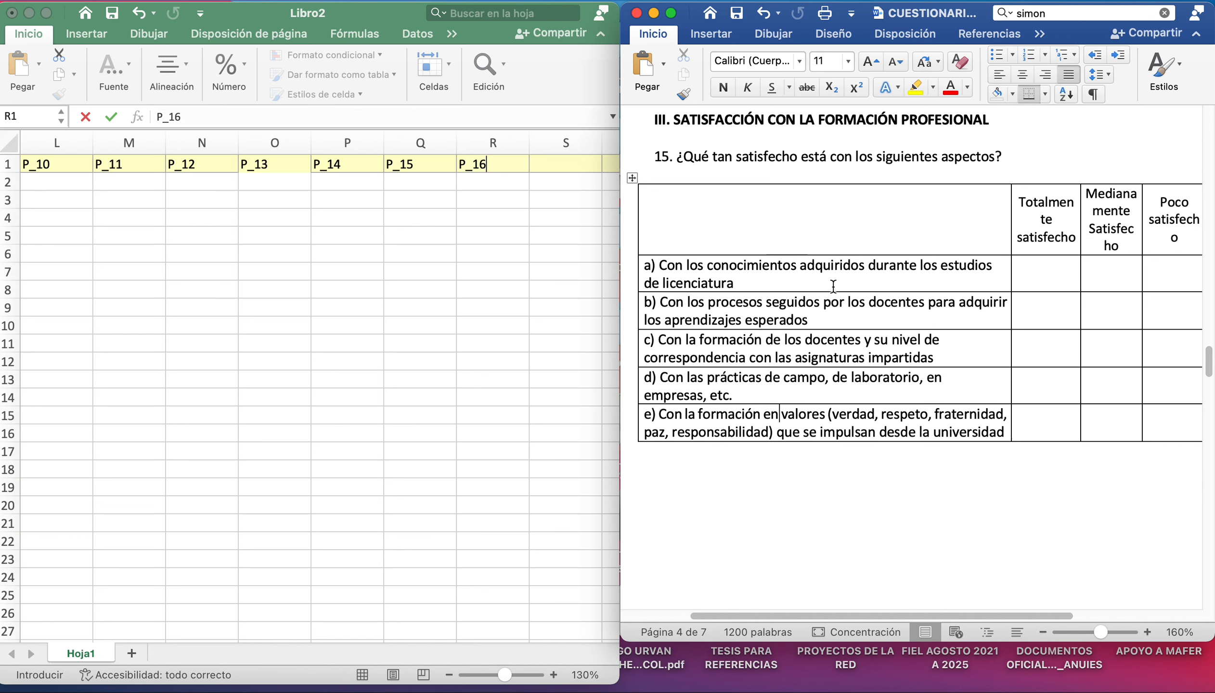
key(super+l)
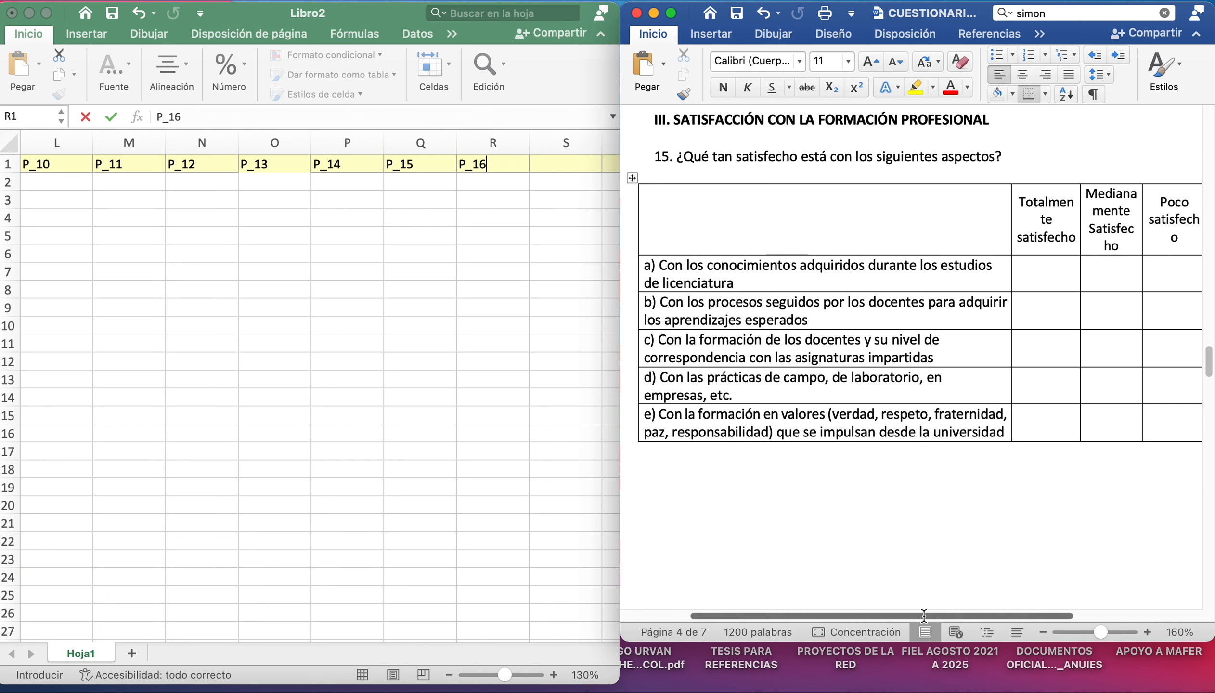
mouse_move(920, 617)
mouse_down()
mouse_move(961, 612)
mouse_move(920, 613)
mouse_up()
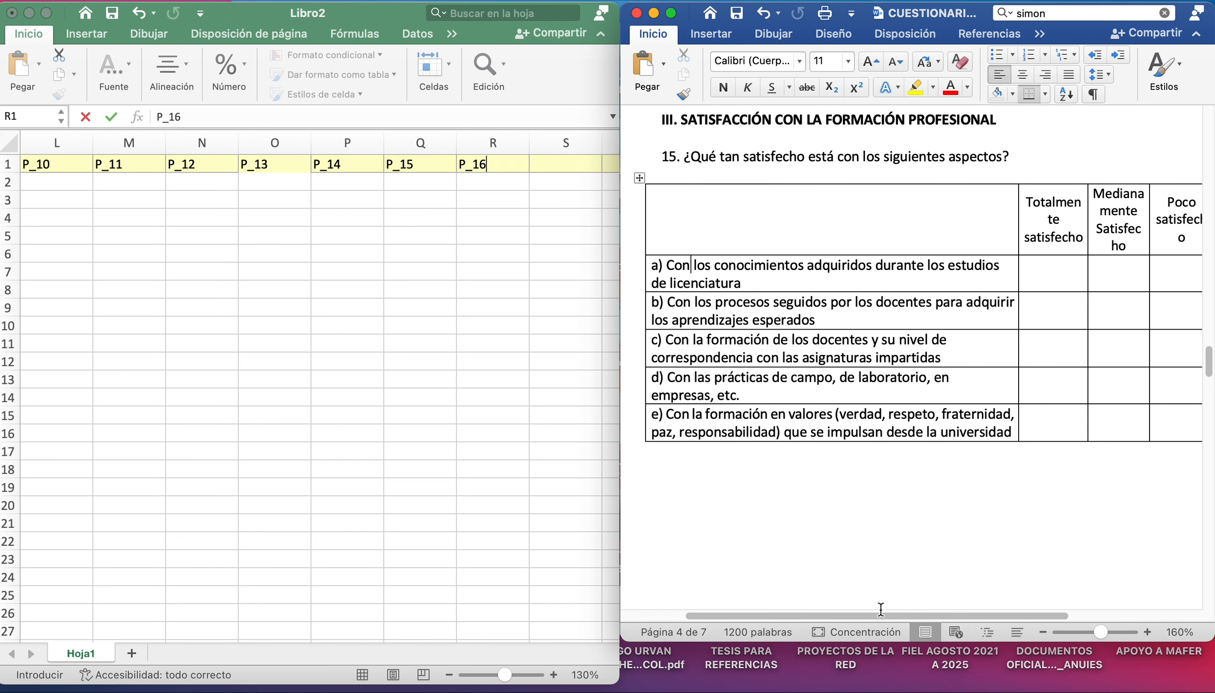
scroll(878, 619, right, 5)
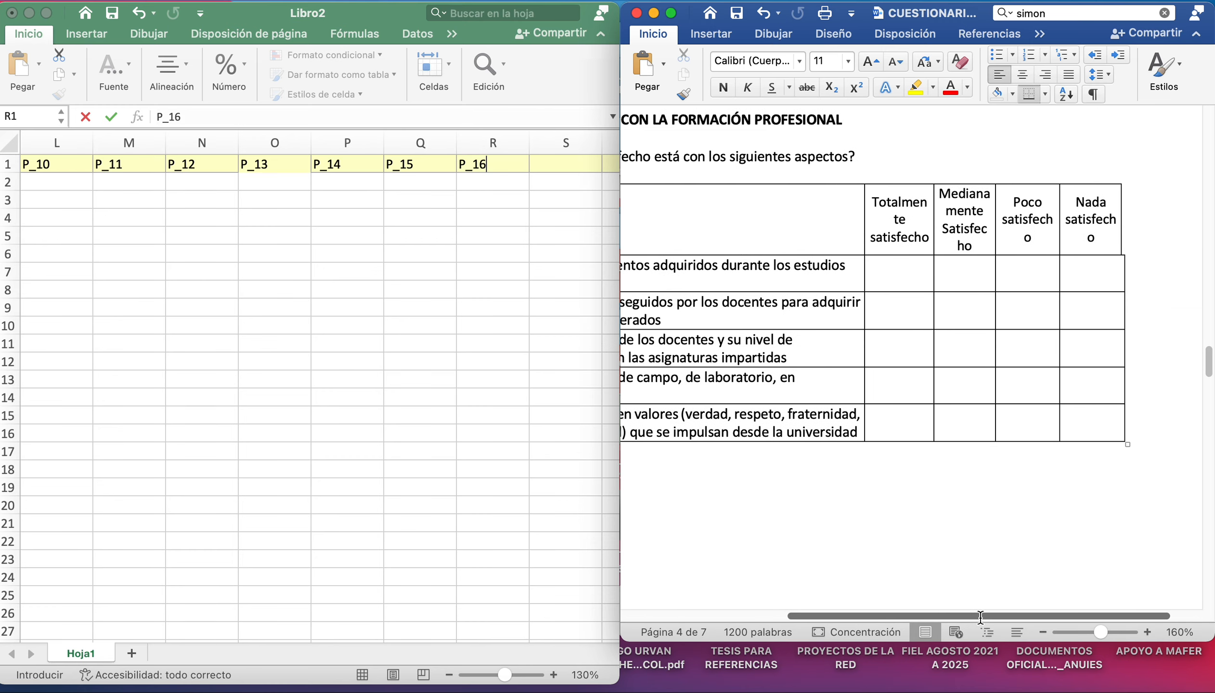
scroll(860, 613, left, 7)
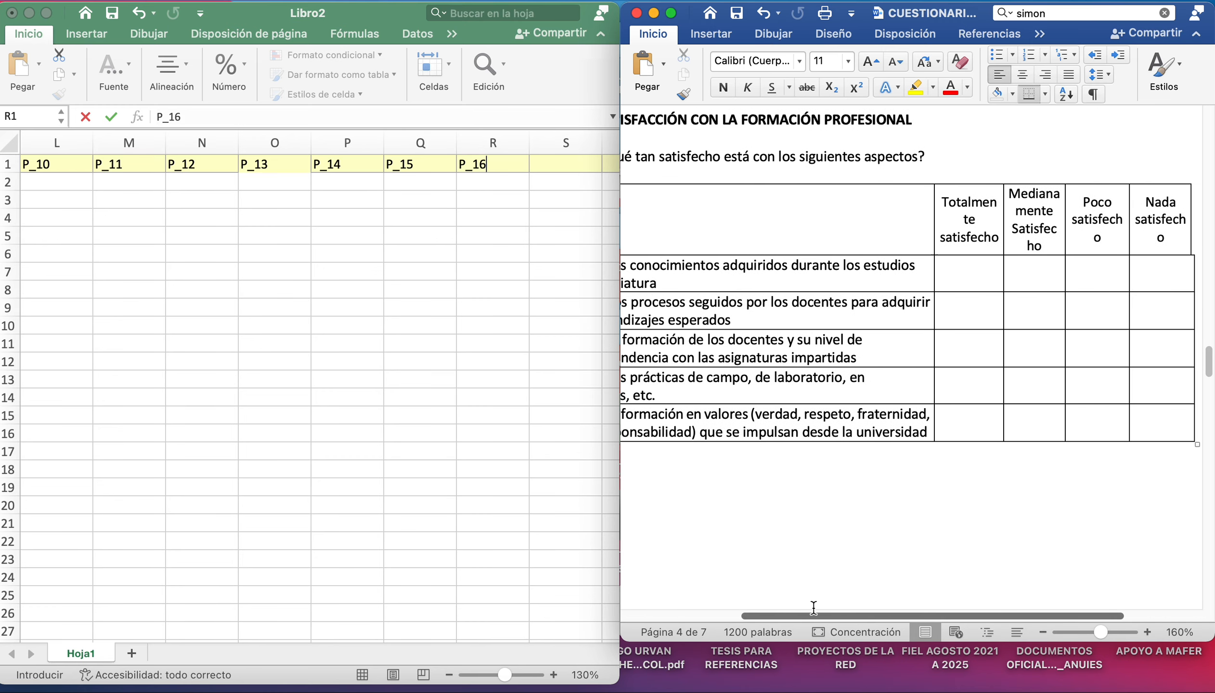
scroll(788, 488, down, 10)
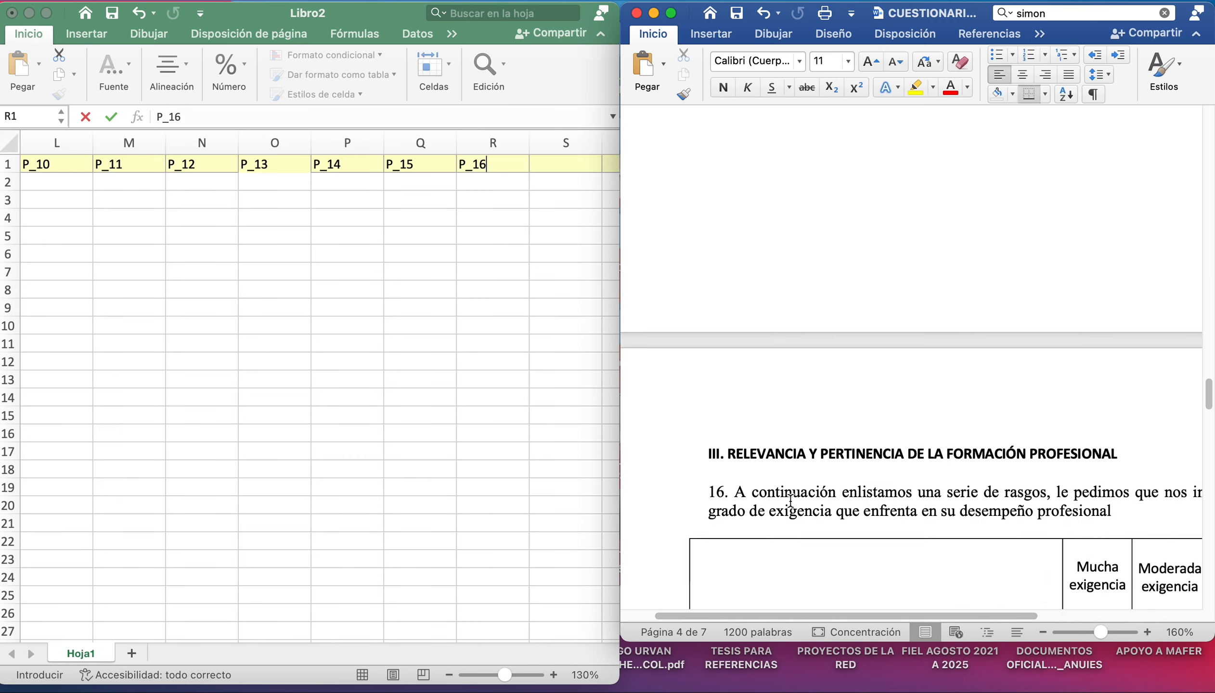
scroll(791, 501, up, 10)
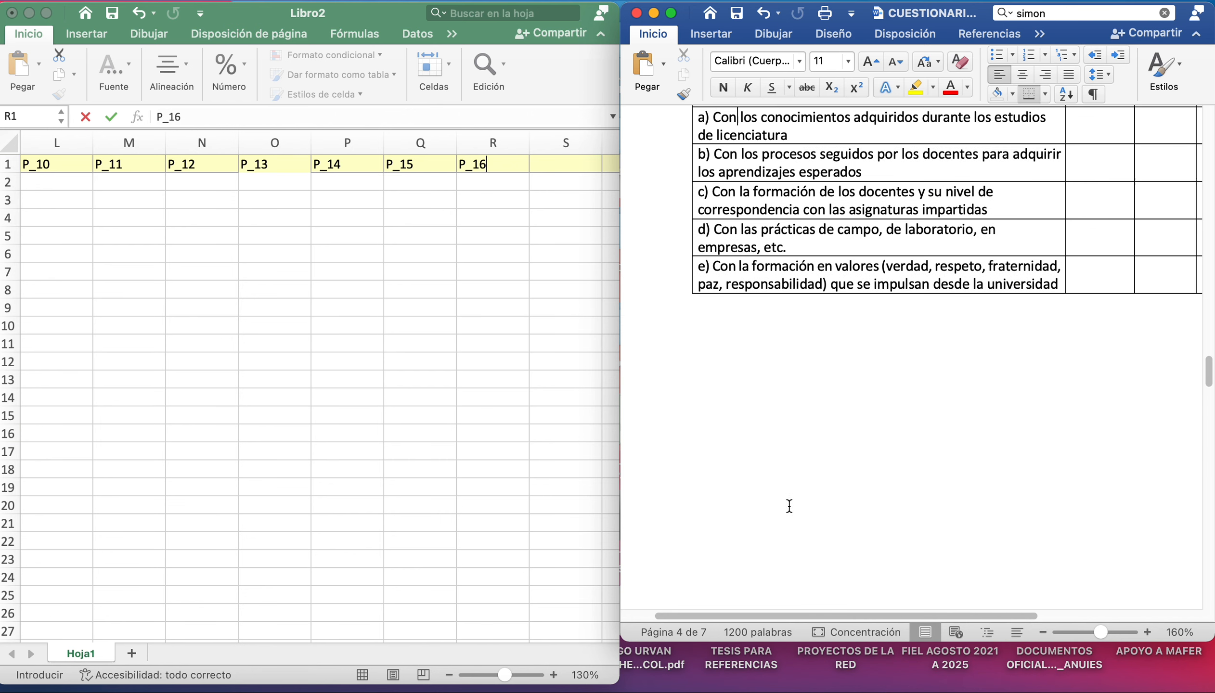
Undo the unintended text edit in item a) of question 15 of the questionnaire
key(super+z)
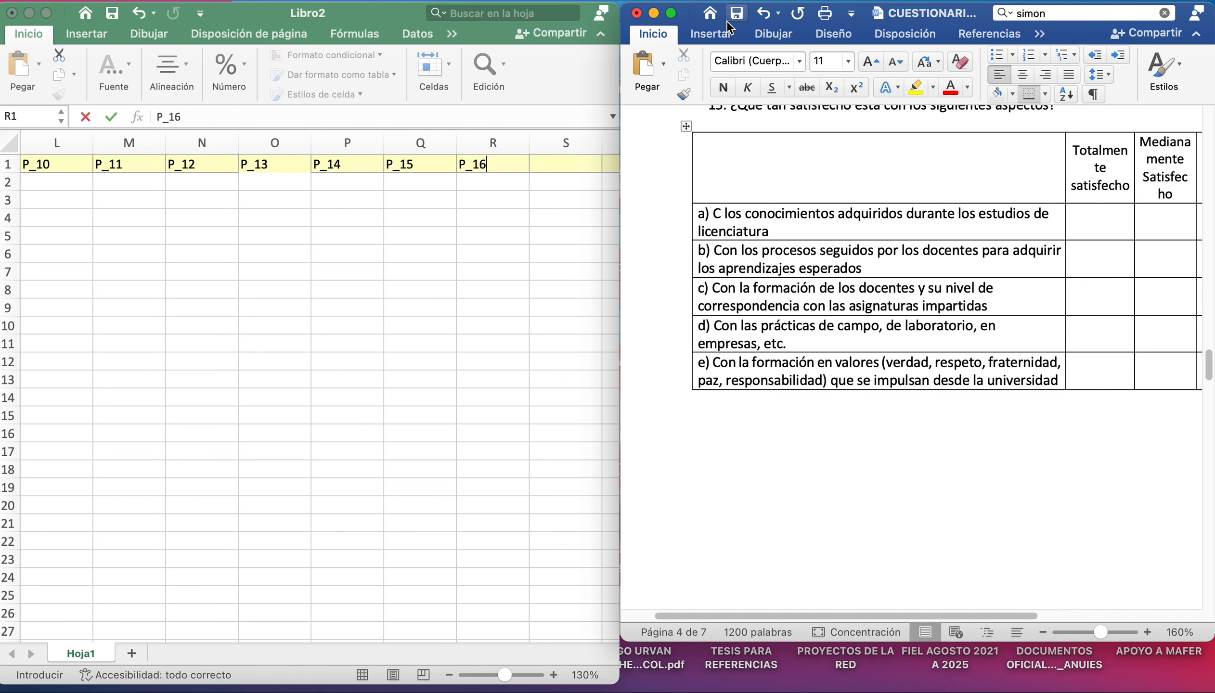
click(762, 14)
click(763, 13)
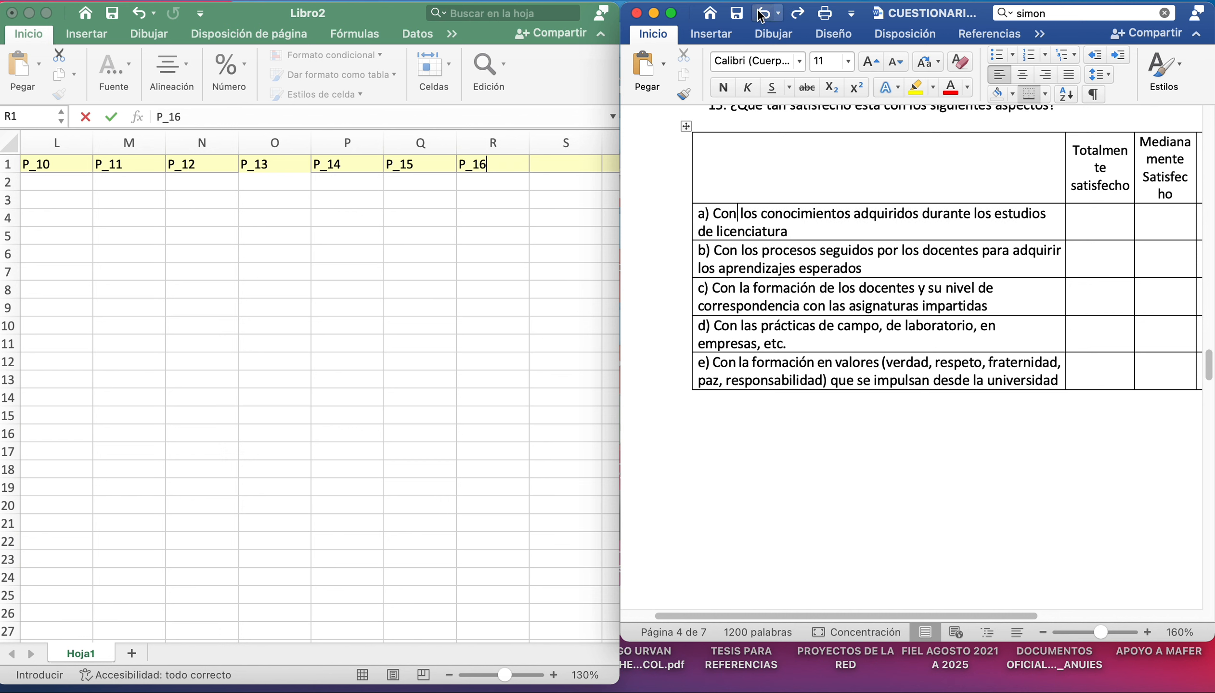
Clear the P_16 header from cell R1 and change the header in cell Q1 to P_15a
click(512, 159)
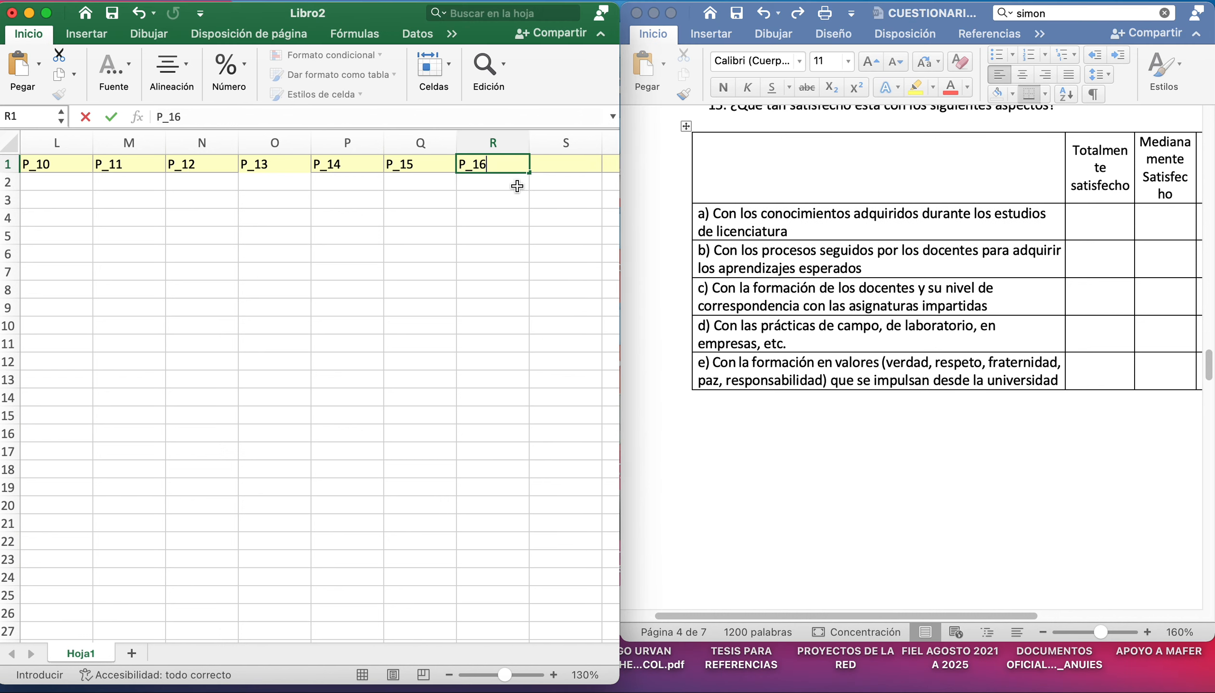
key(BackSpace)
key(BackSpace)
key(BackSpace)
key(BackSpace)
double_click(422, 164)
text(a)
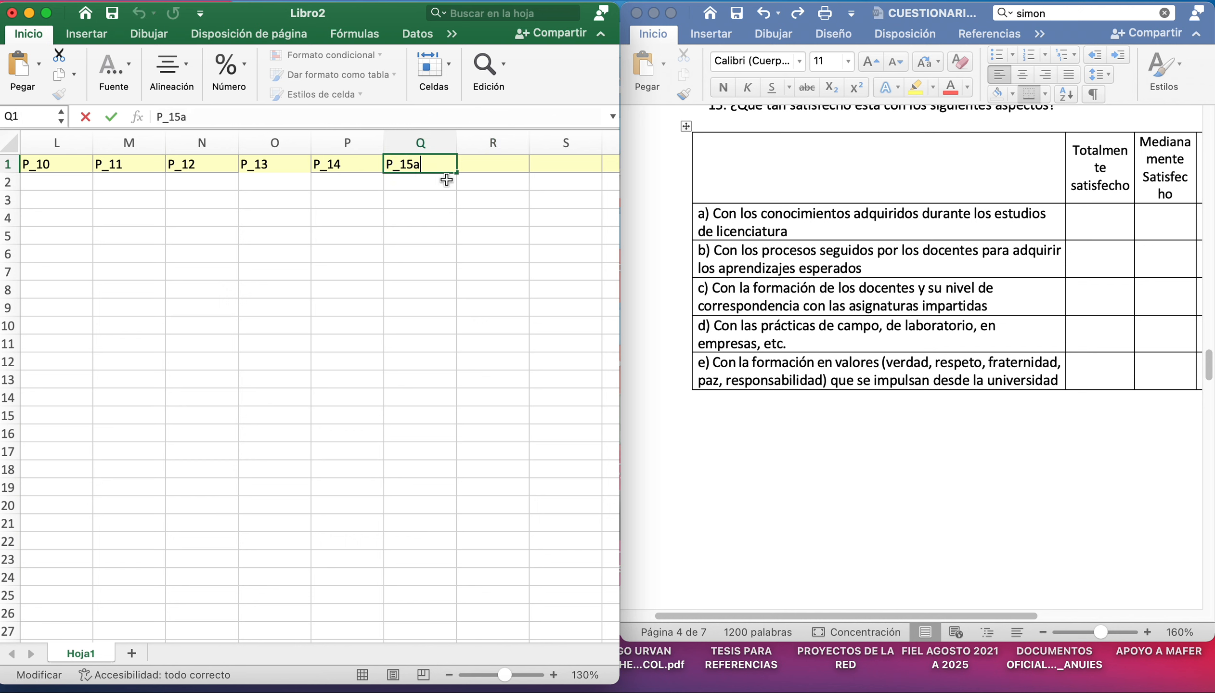
Enter the headers P_15b, P_15c, P_15d and P_15e in cells R1 to U1
click(499, 169)
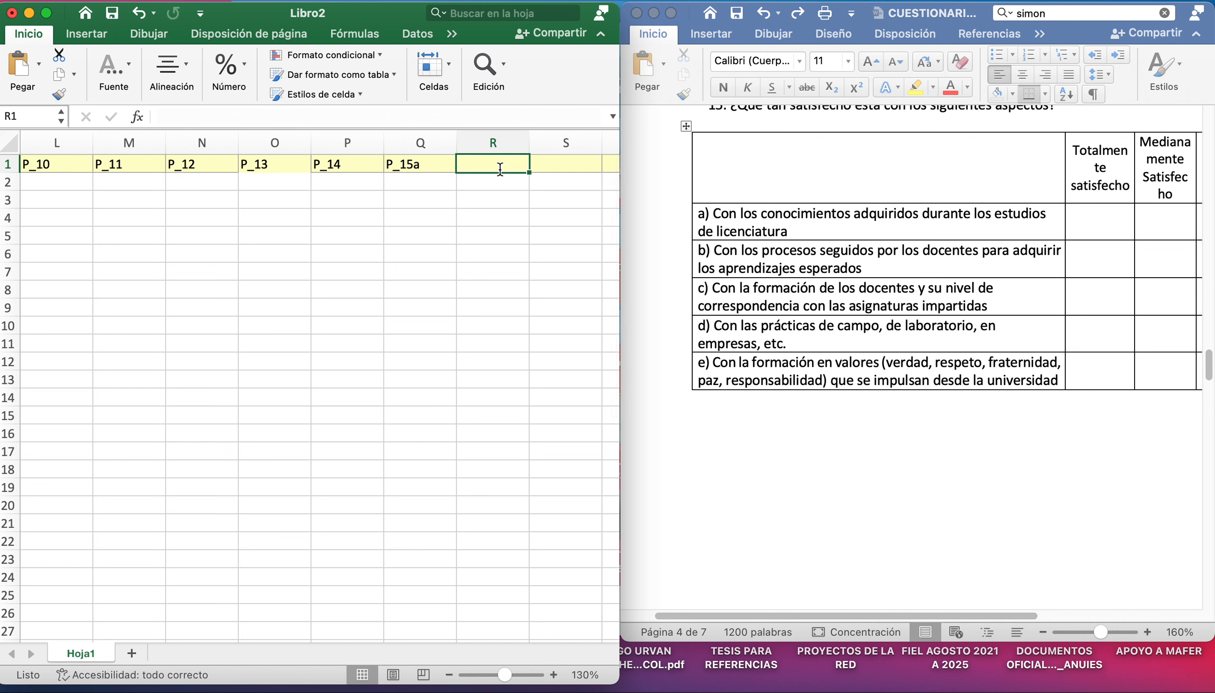
text(P_15b)
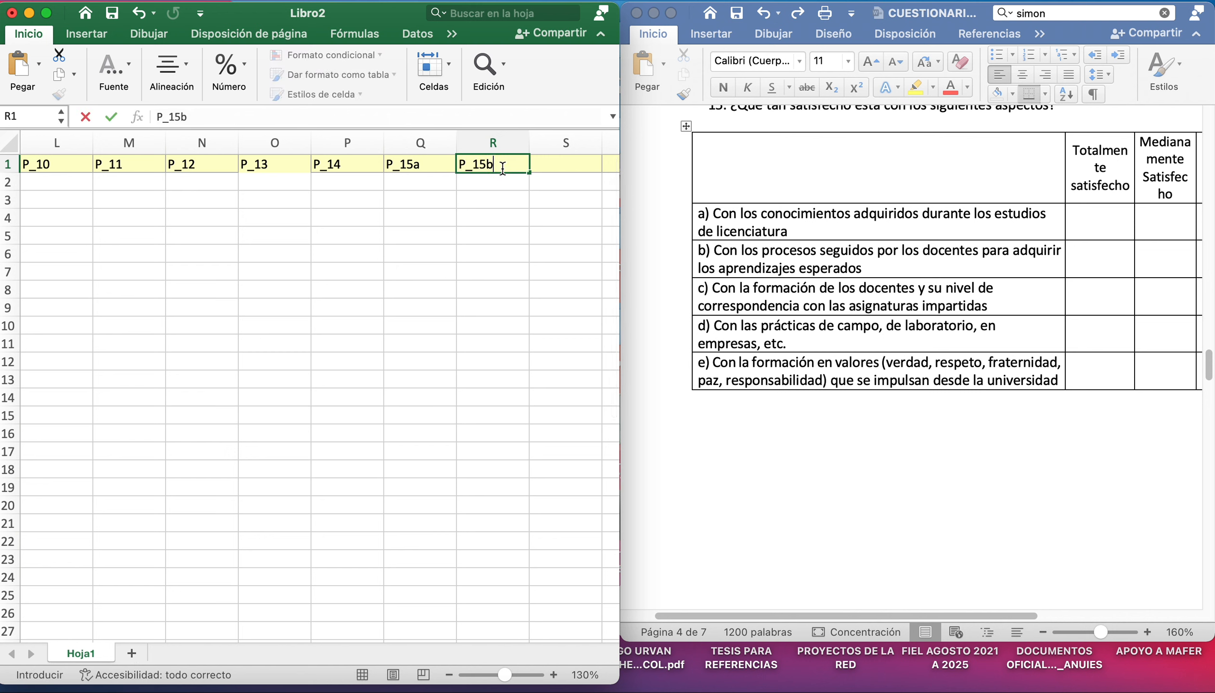
click(559, 167)
text(P_15c)
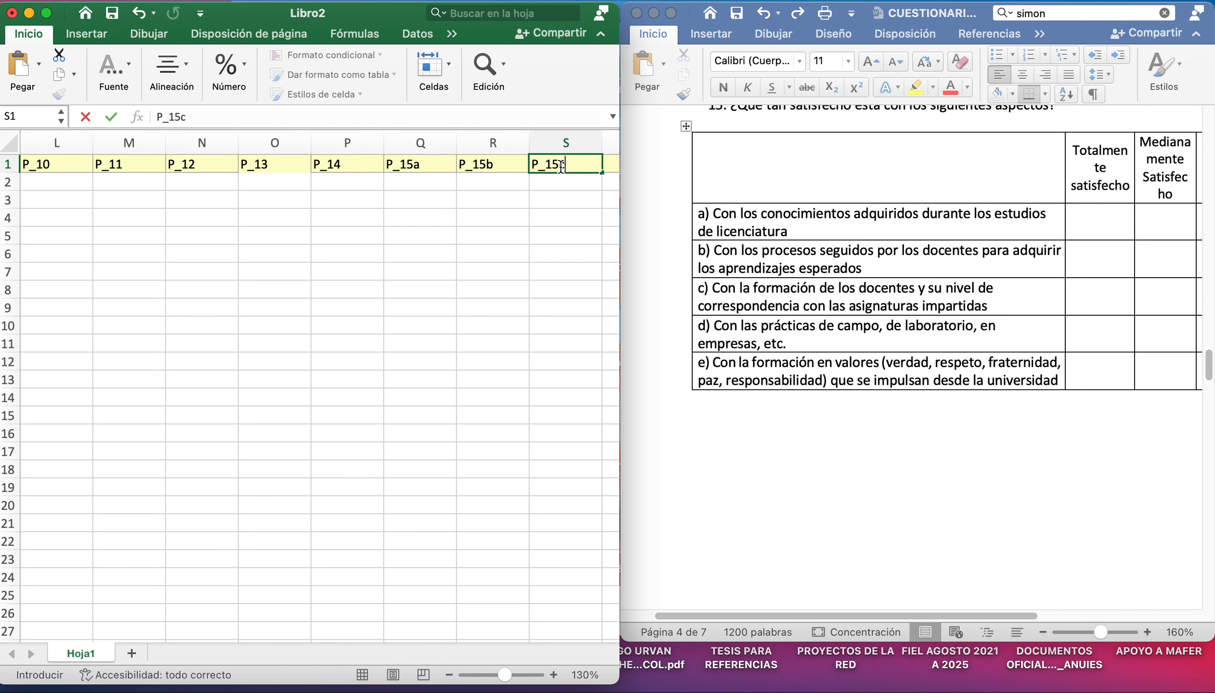
key(Tab)
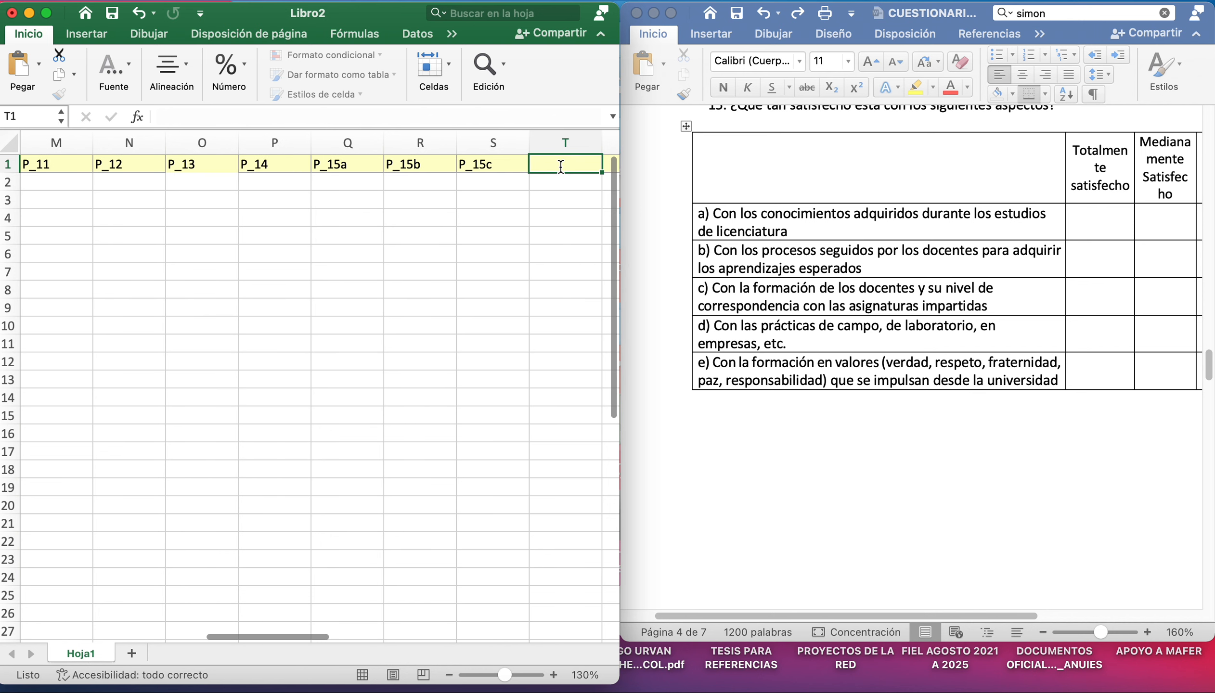
text(P_15d)
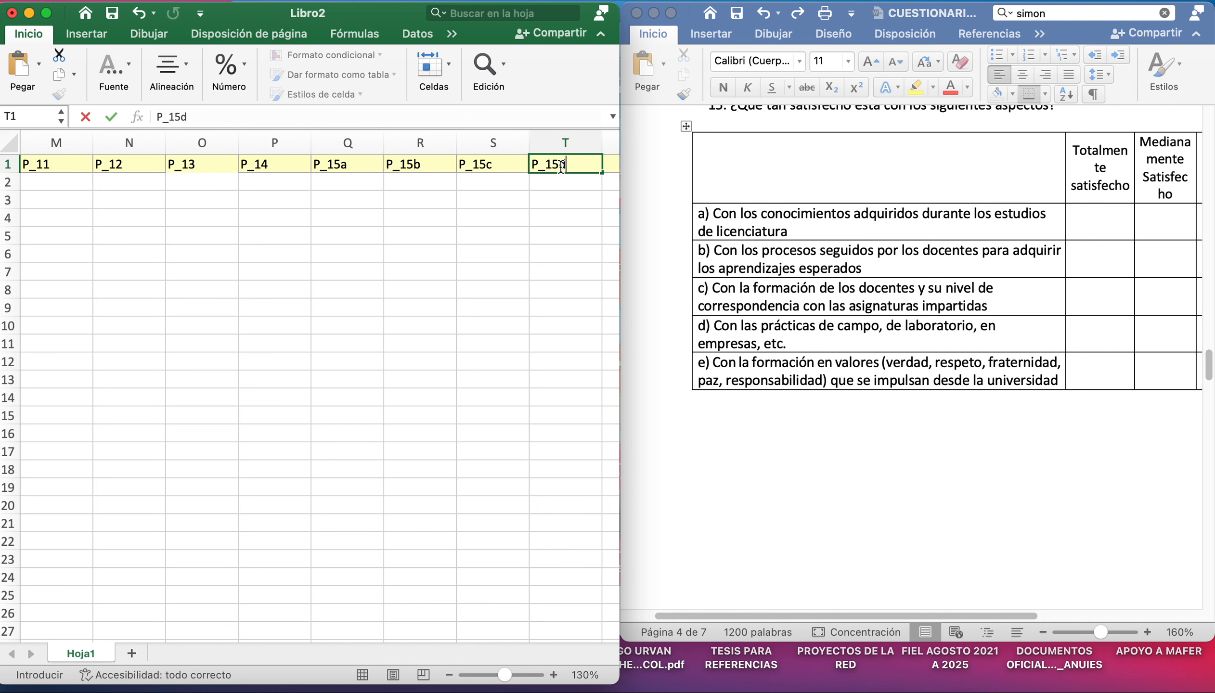
key(Tab)
text(P)
text(5)
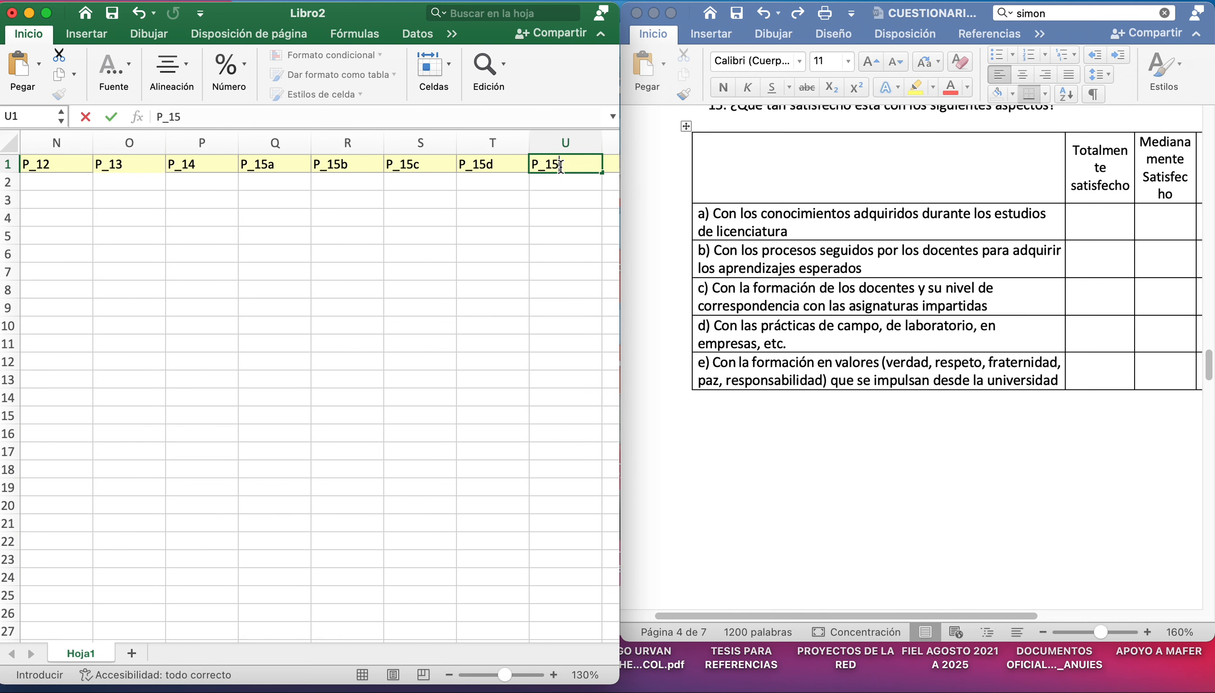
text(e)
key(Tab)
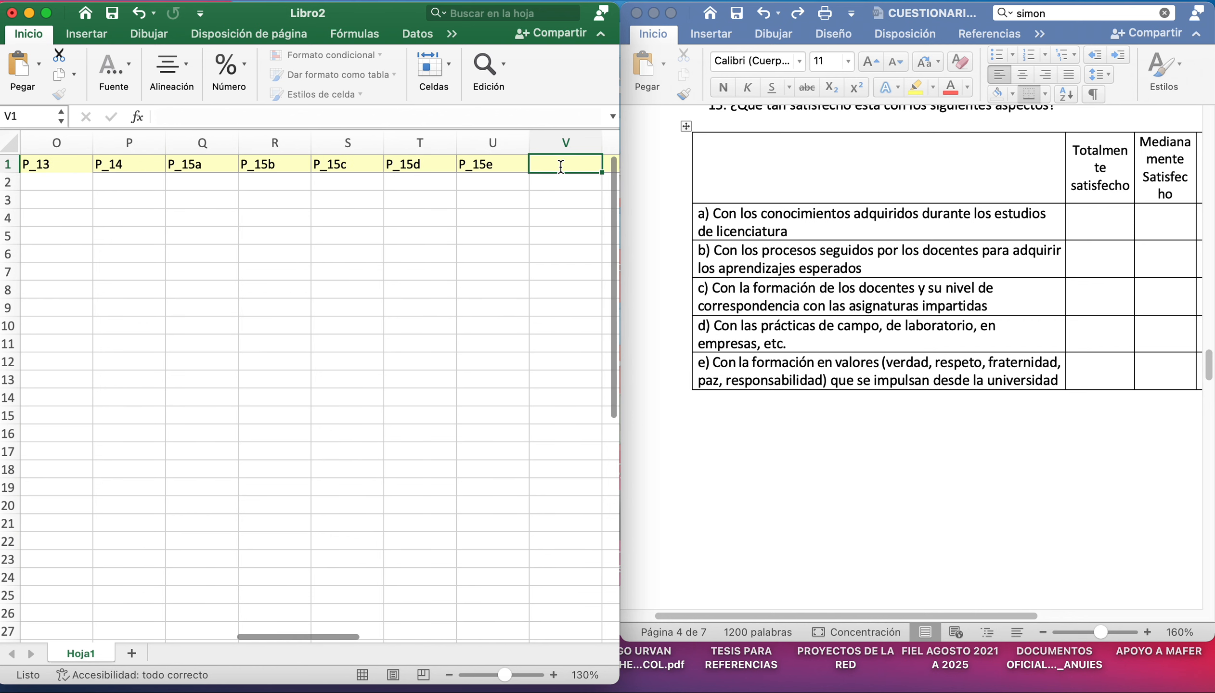
Consult items a) to l) of question 16 in the questionnaire and enter the header P_16a in cell V1
text(P_1)
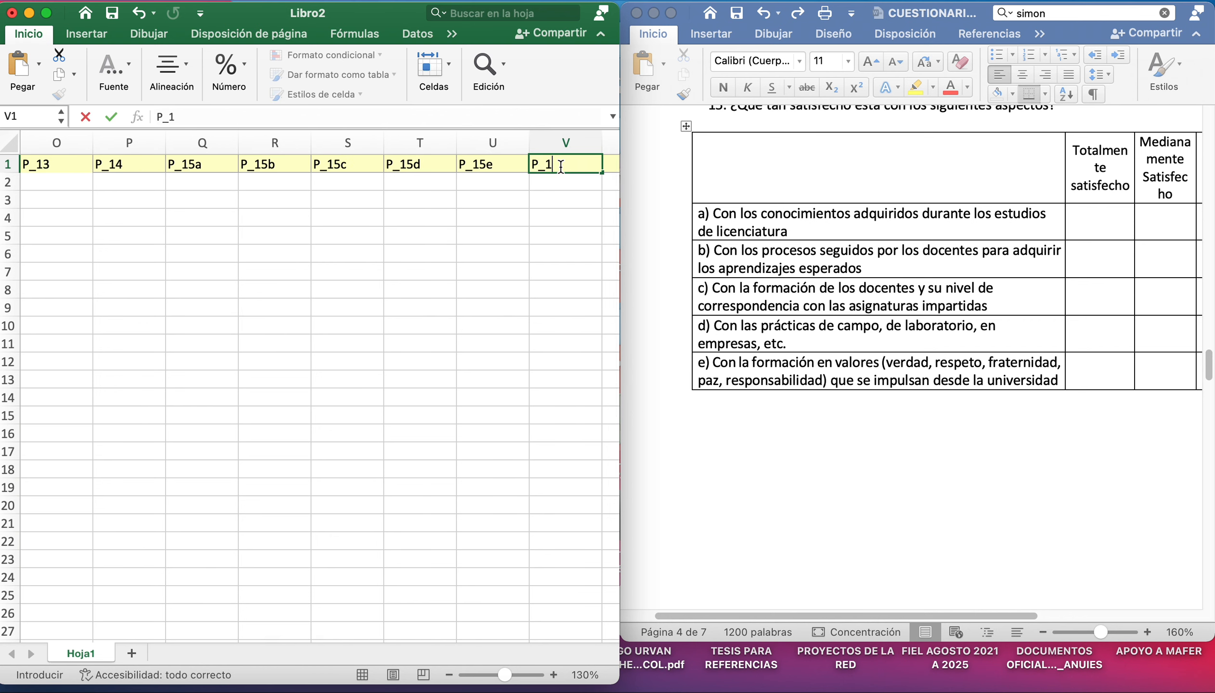
text(5)
key(BackSpace)
text(6)
scroll(827, 331, down, 8)
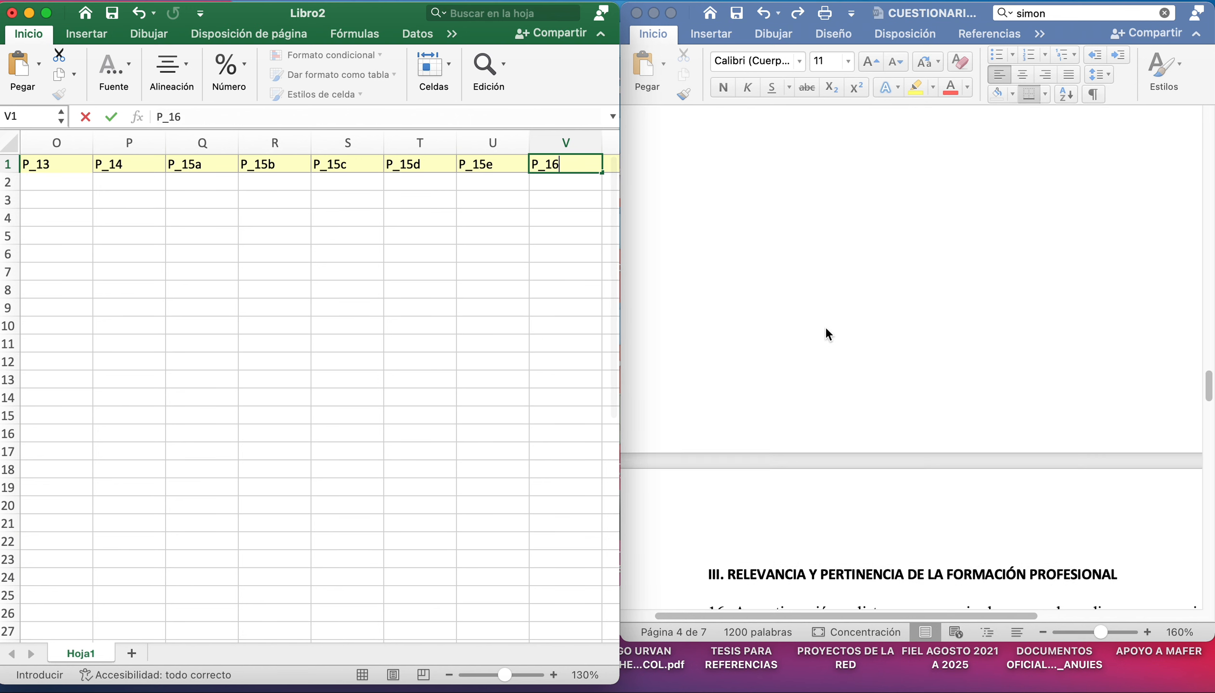
scroll(829, 334, down, 5)
scroll(830, 341, down, 3)
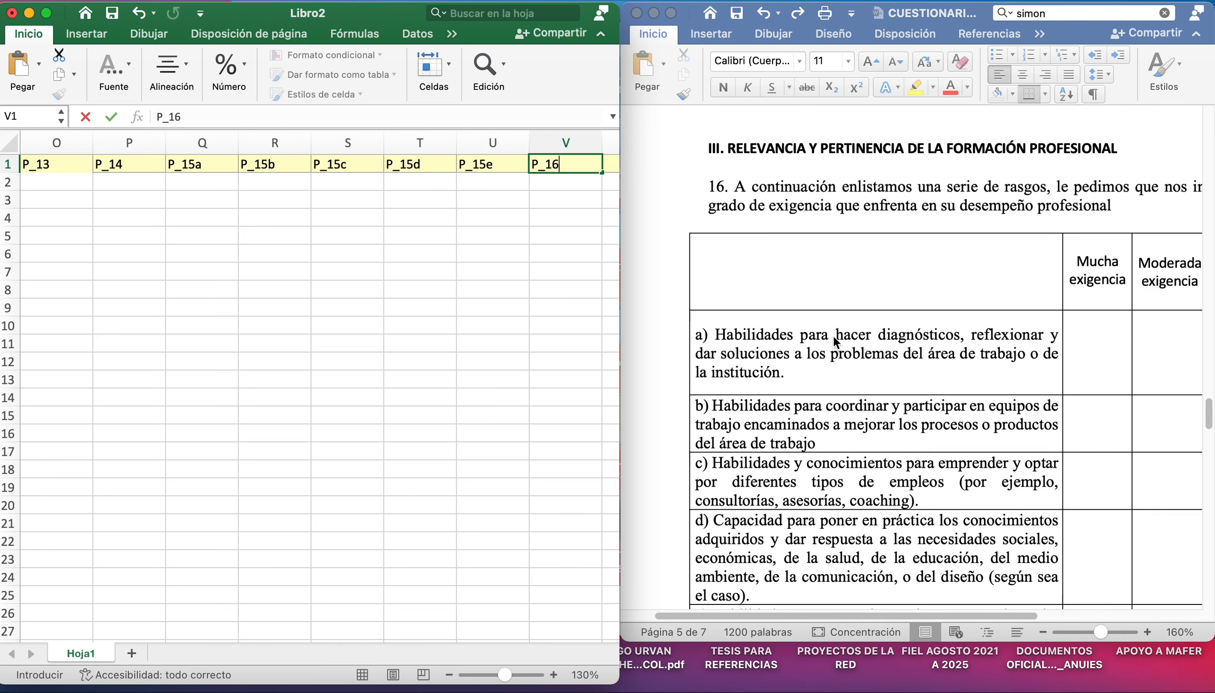
scroll(832, 333, down, 5)
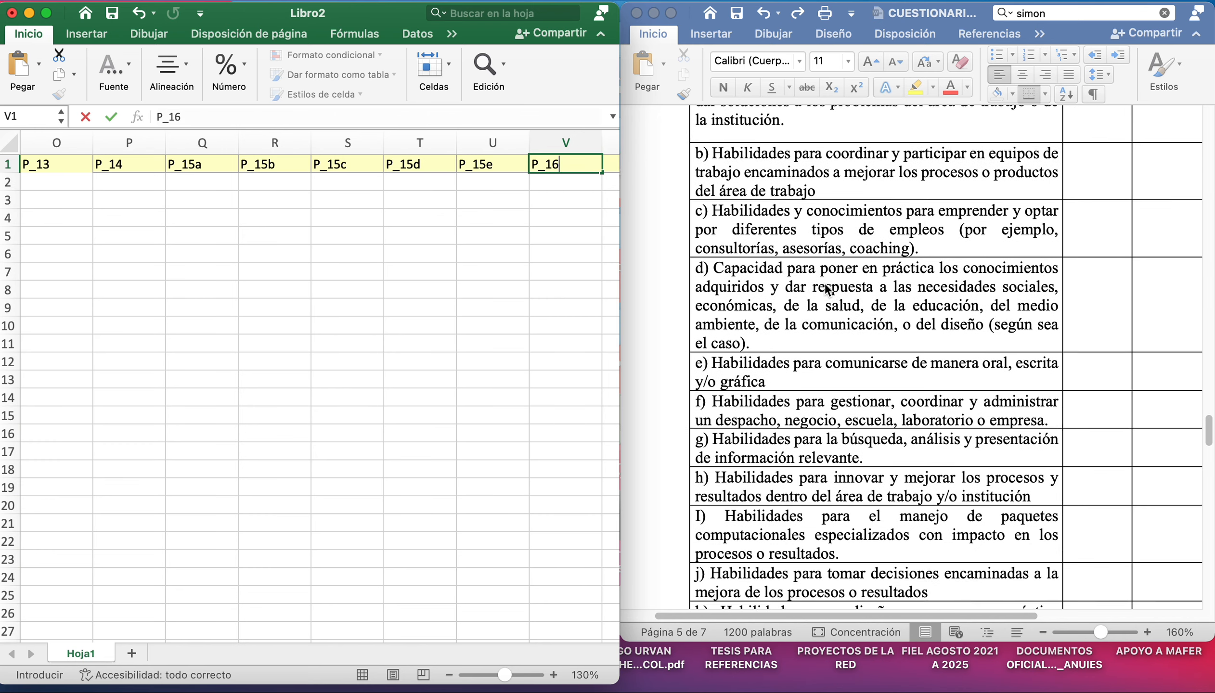
scroll(828, 290, down, 8)
scroll(829, 299, up, 5)
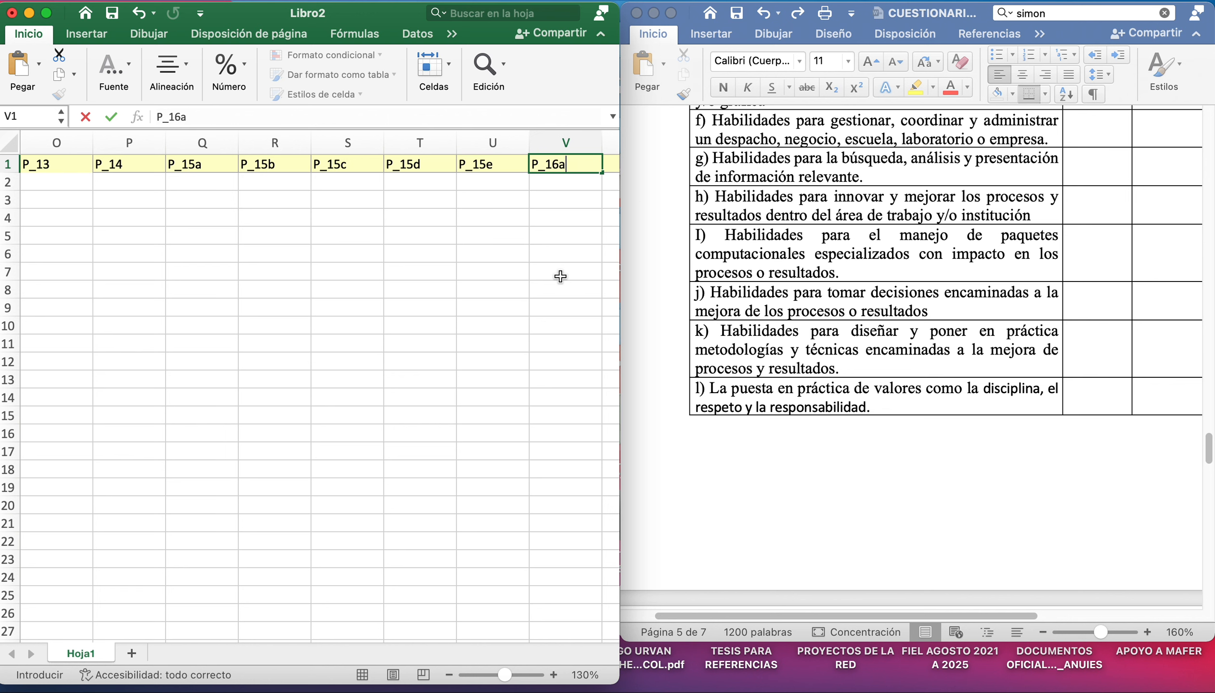
Enter the headers P_17b, P_17c, P_17d and P_17e in cells W1 to Z1
key(Tab)
text(P_17b)
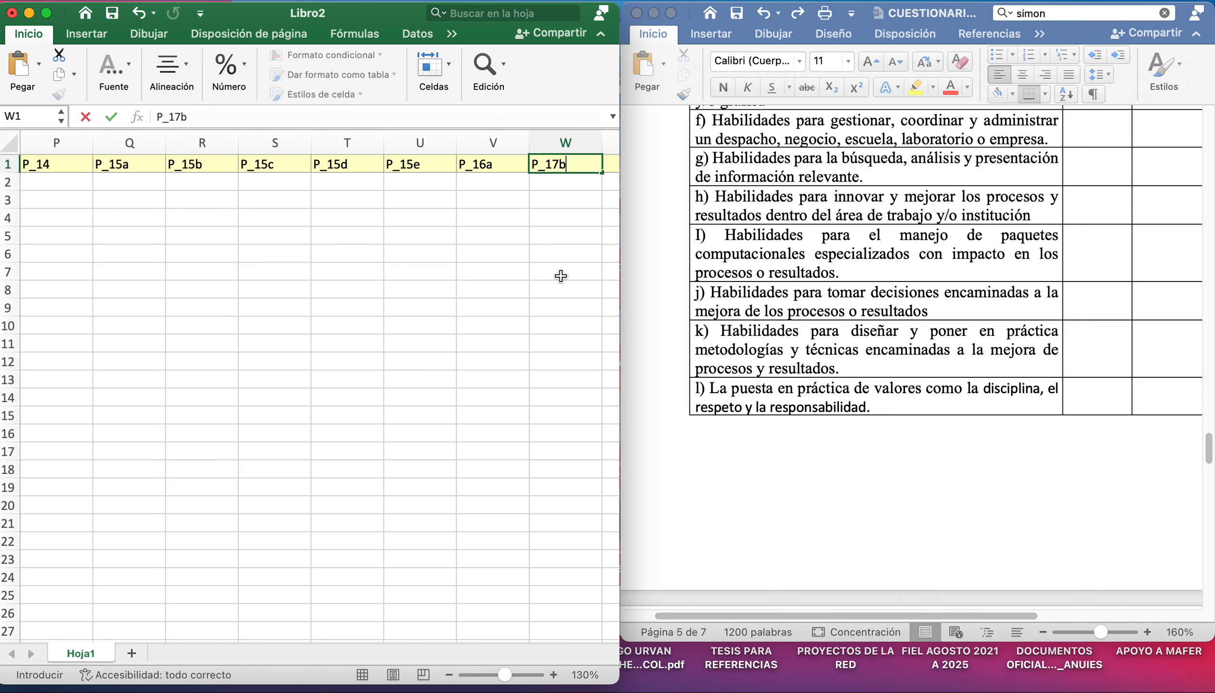
key(Tab)
text(P_1)
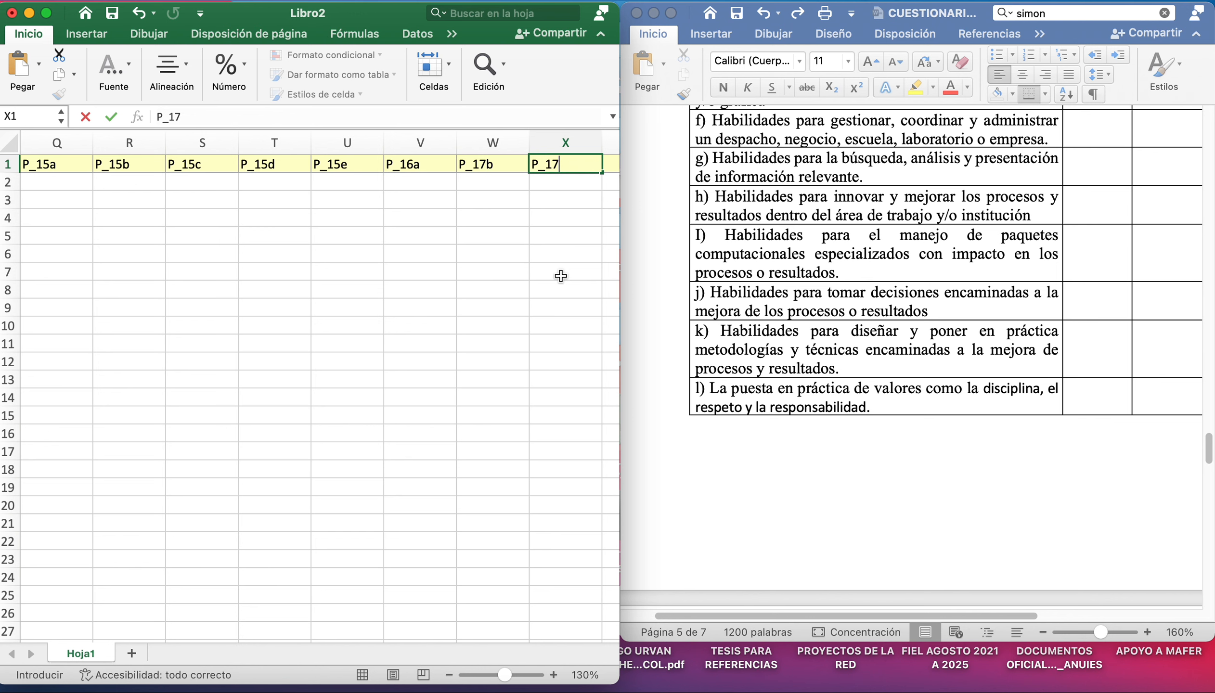
key(Tab)
text(P_17d)
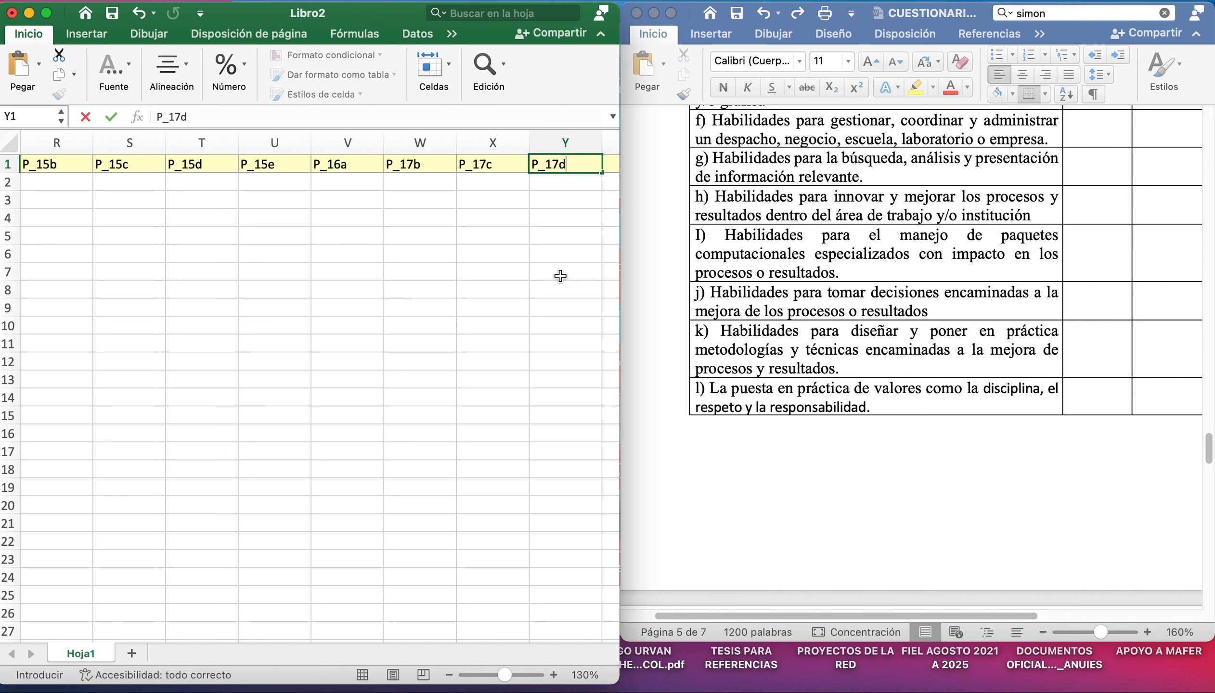
key(Tab)
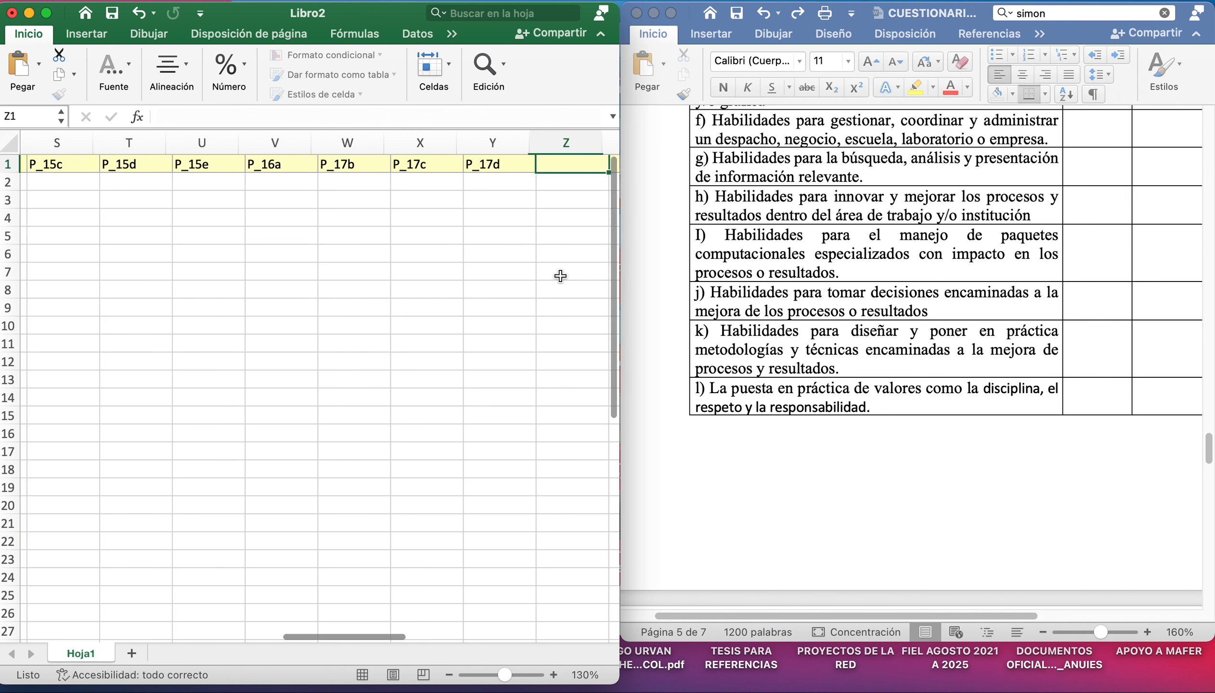
text(P_1)
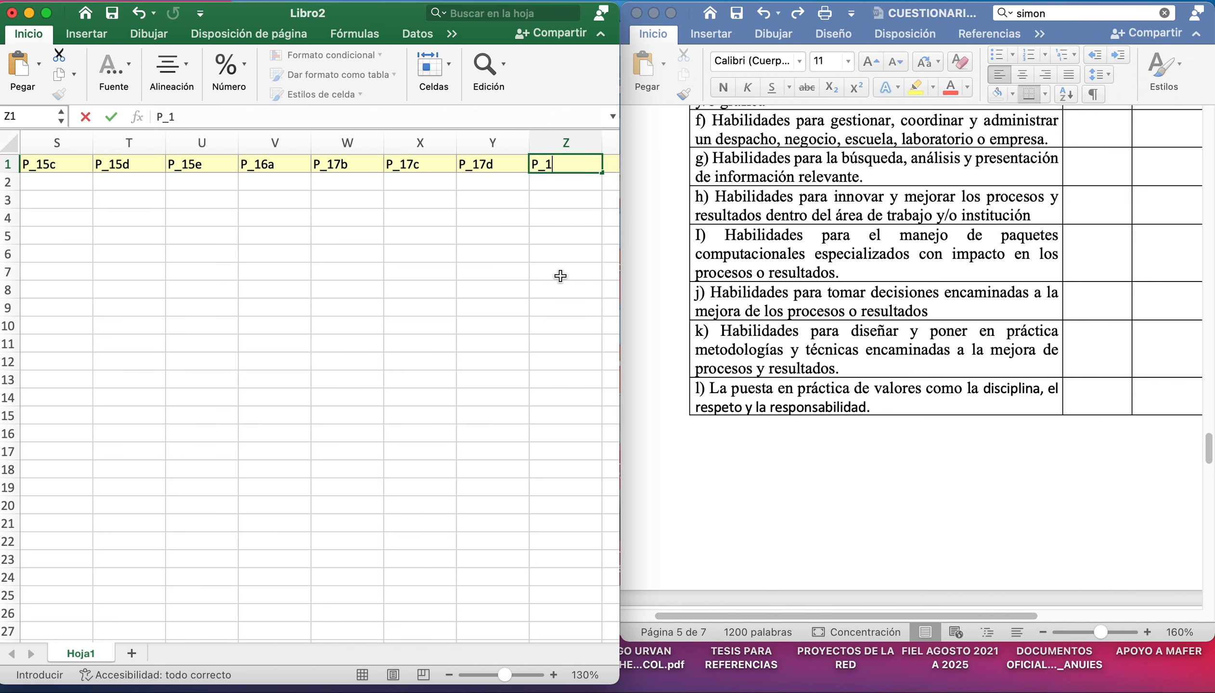
text(7e)
key(Tab)
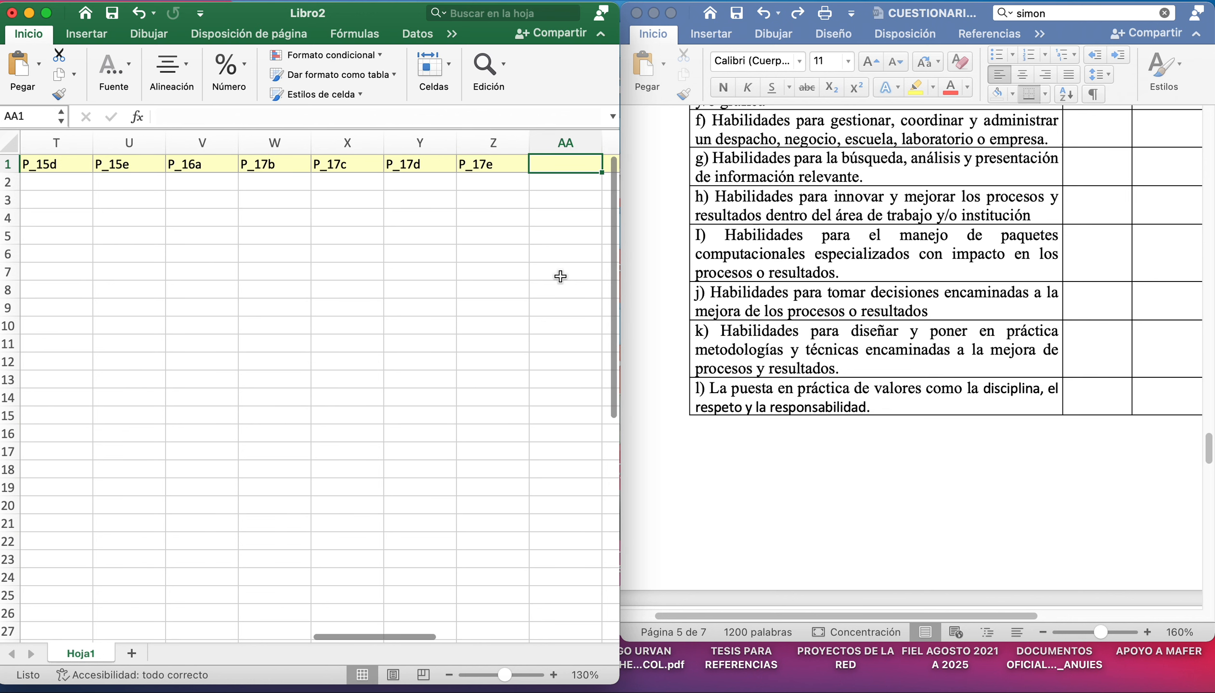
Enter the headers P_17f, P_17g and P_17h in cells AA1 to AC1
text(P_17)
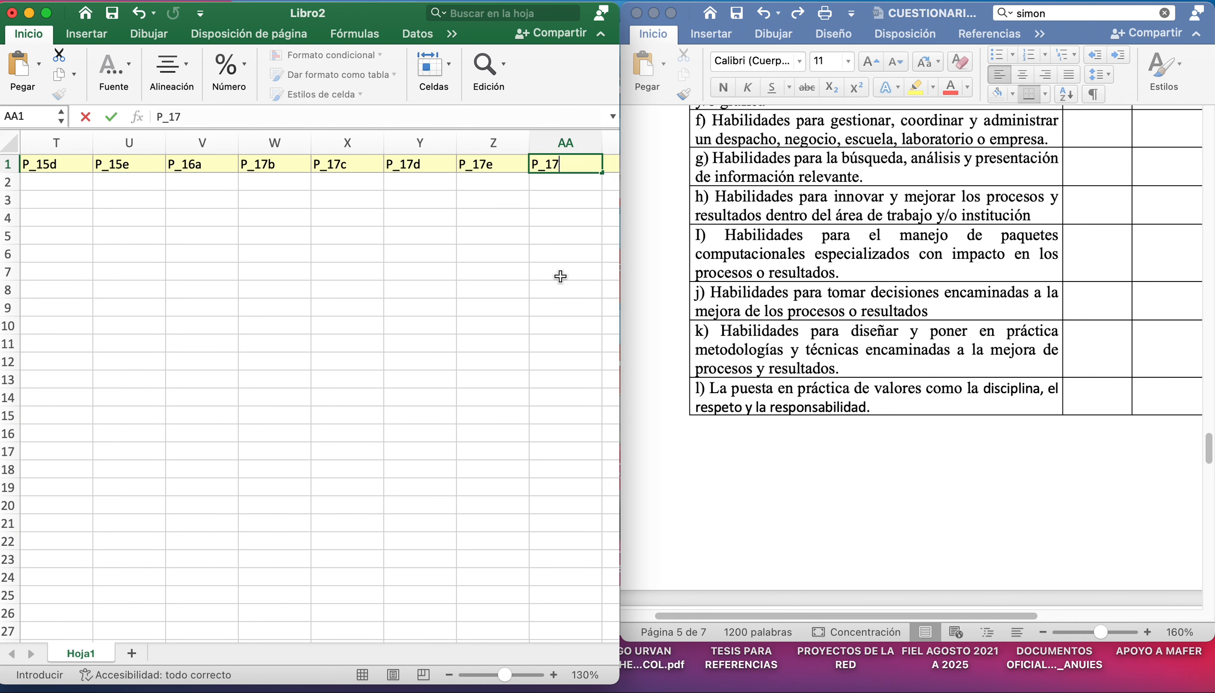
text(f)
key(Tab)
text(P_)
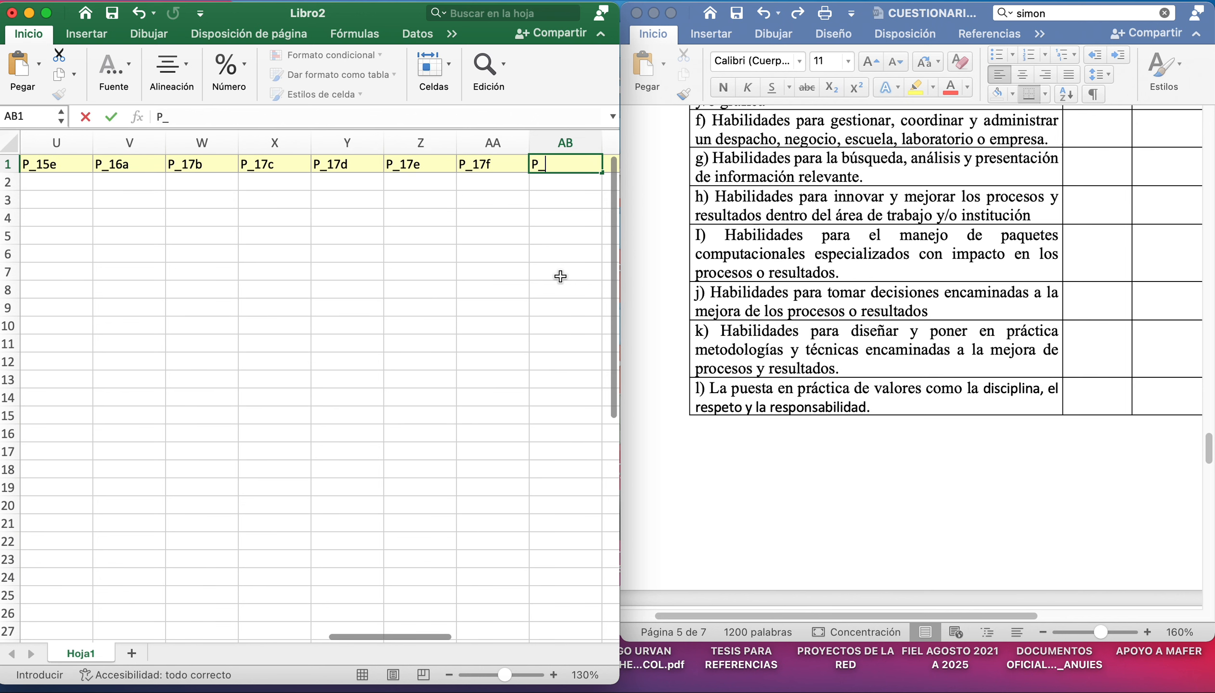
text(17g)
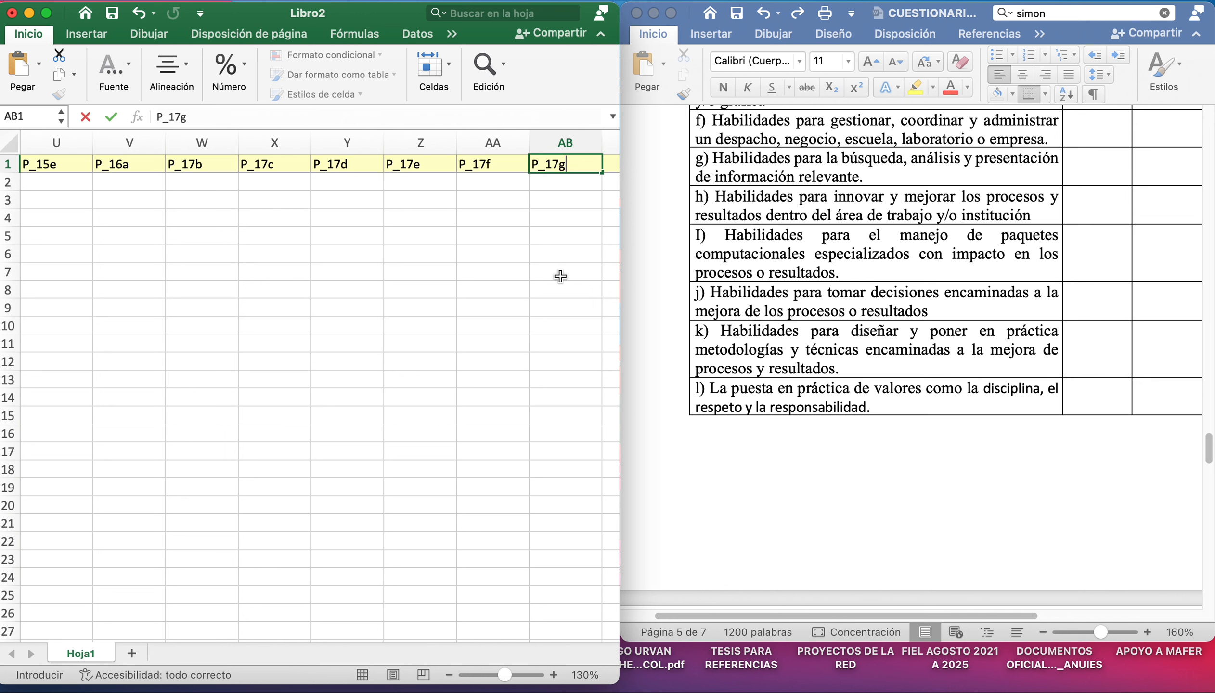
key(Tab)
text(P)
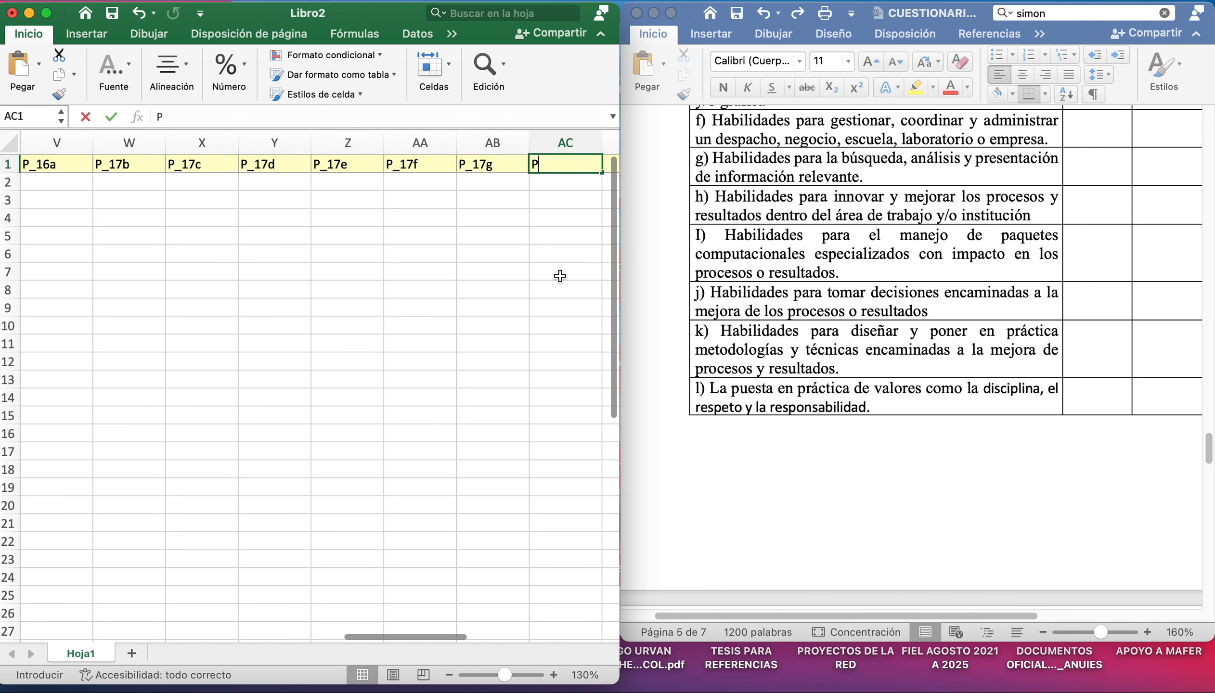
text(_17)
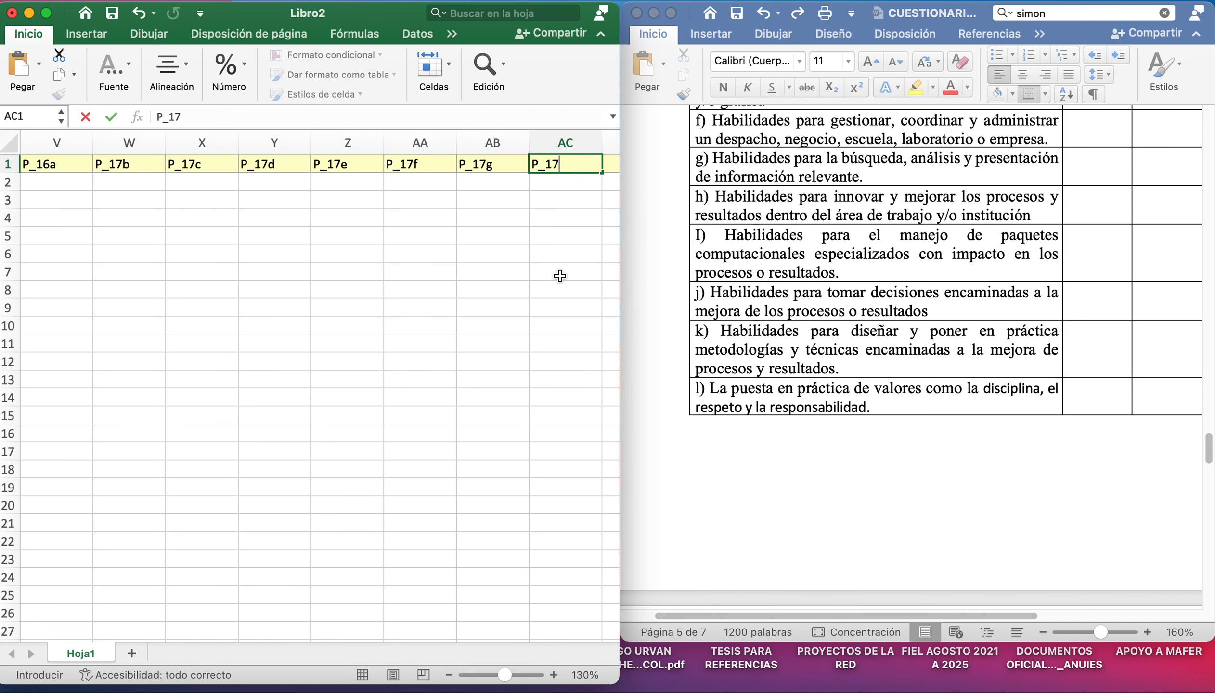
text(h)
key(Tab)
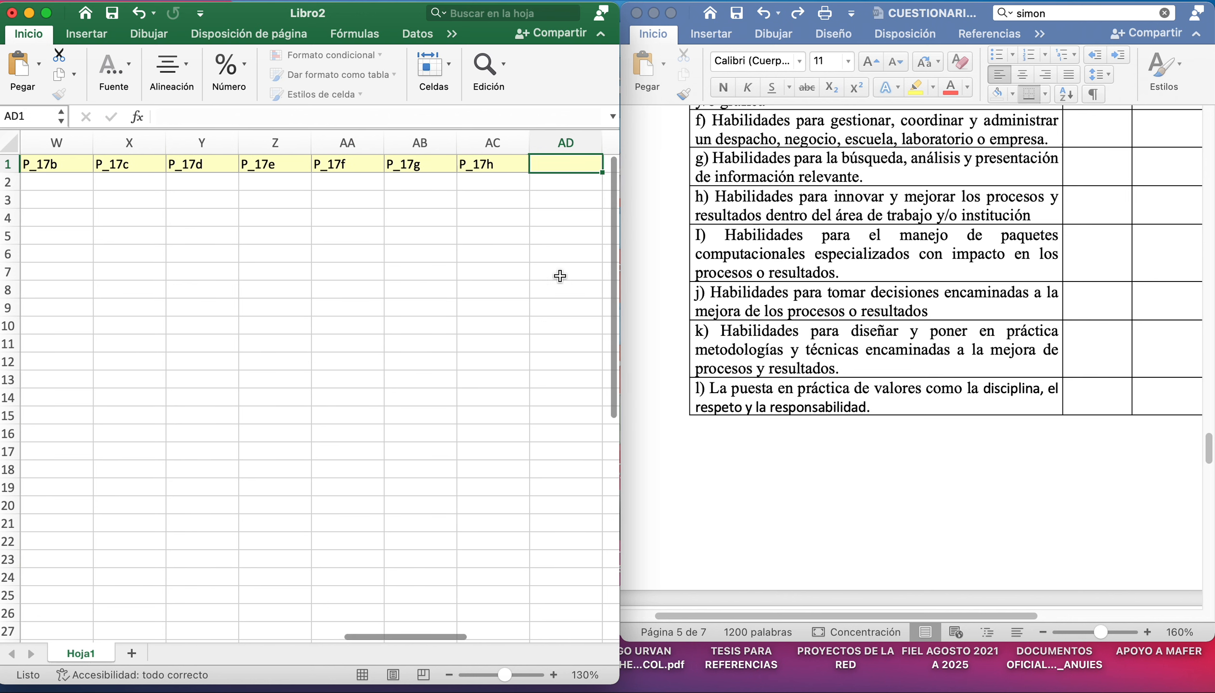
Enter the headers P_17i, P_17j, P_17k and P_17l in cells AD1 to AG1
text(P)
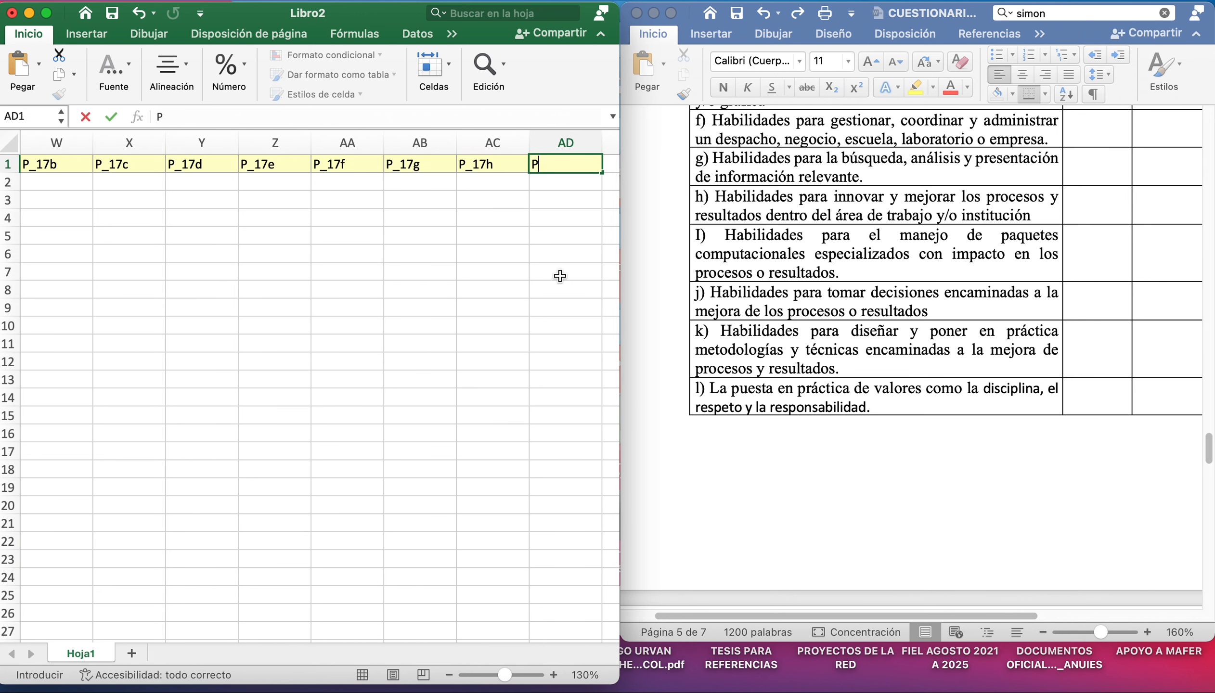
text(_17i)
key(Tab)
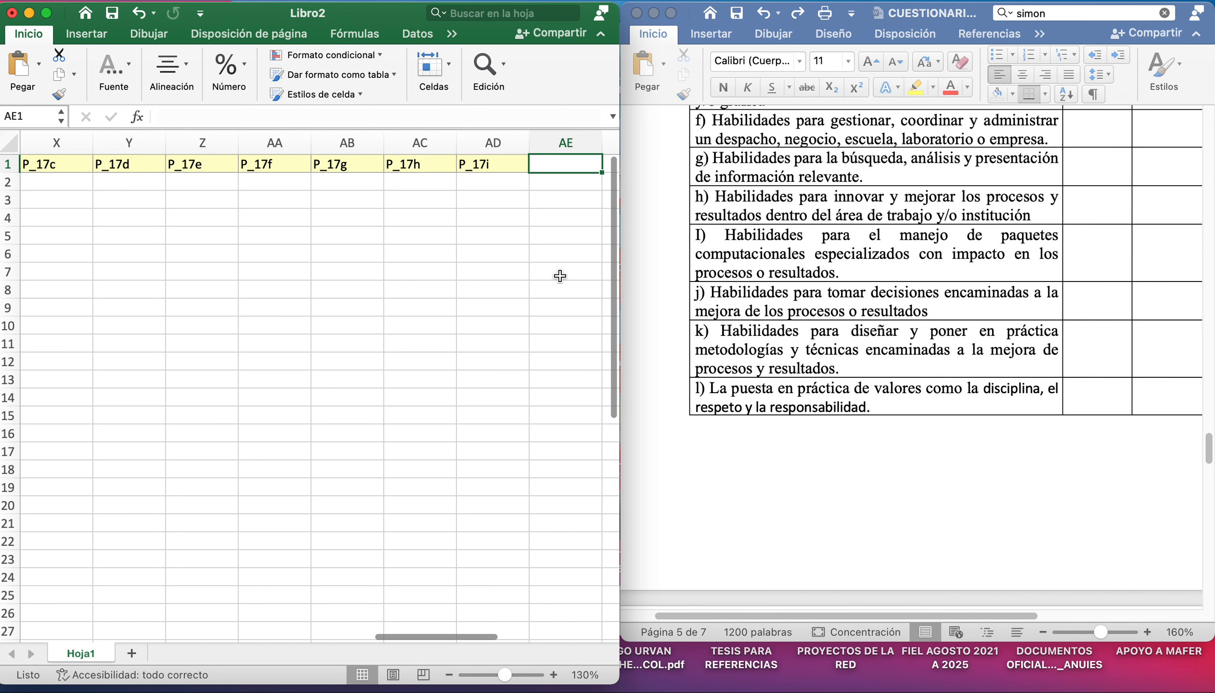
text(P_17j)
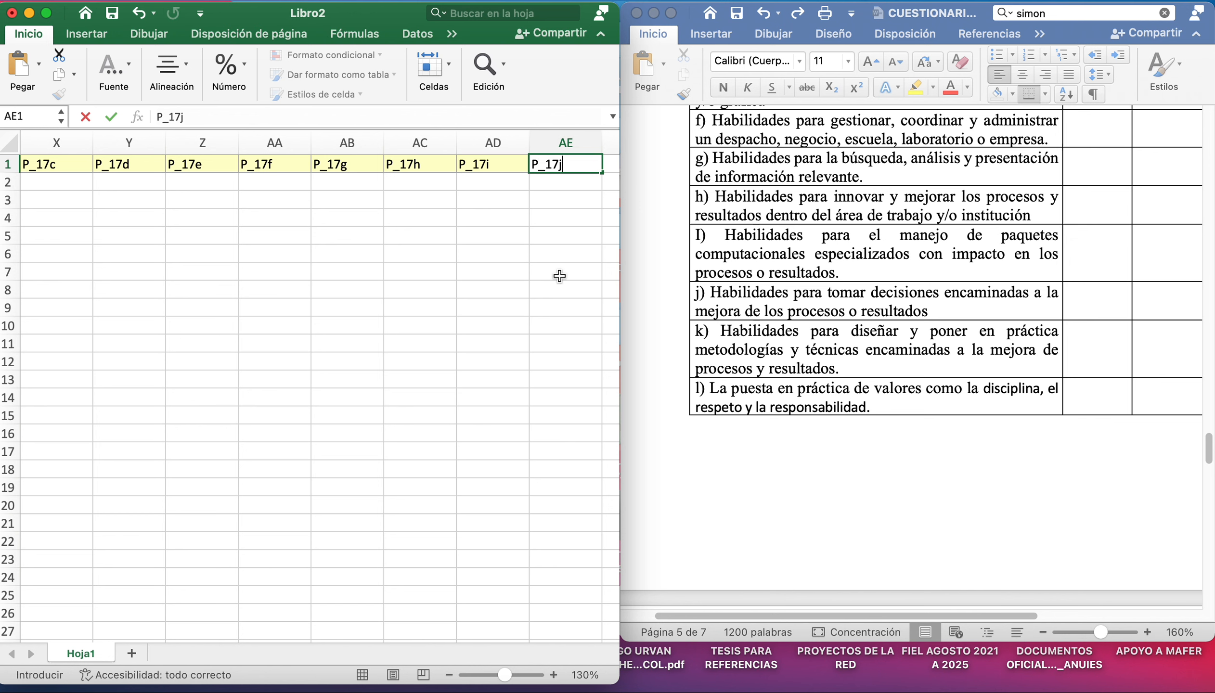
key(Tab)
text(P_17)
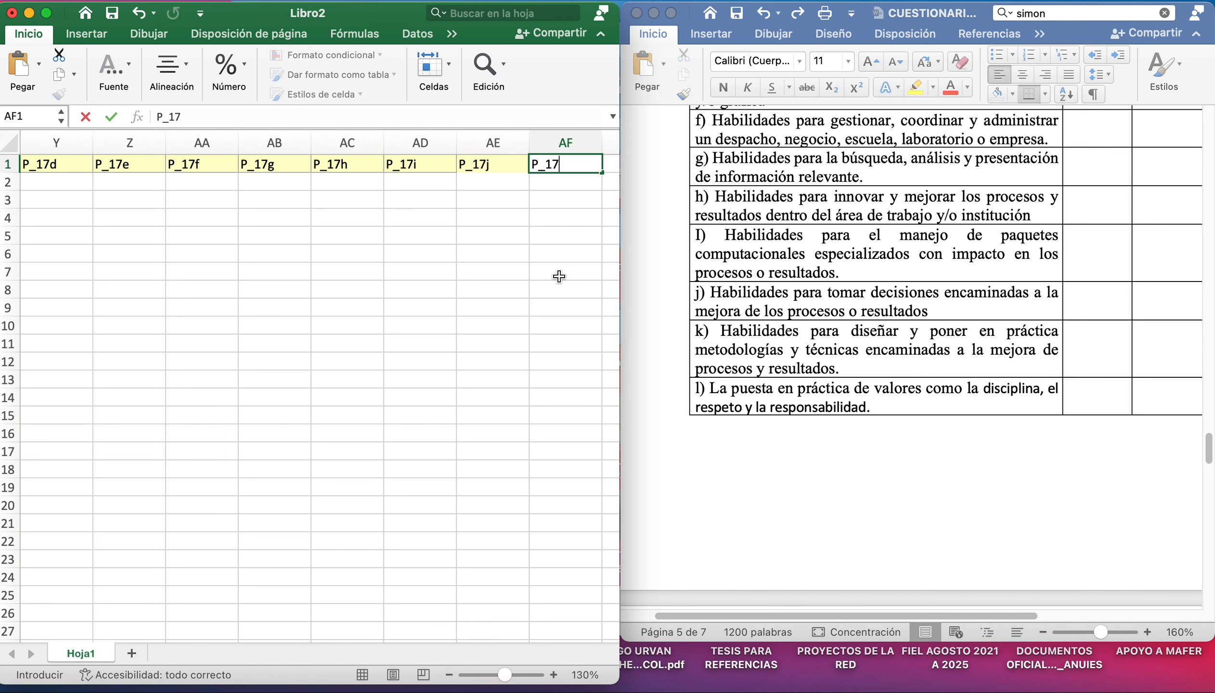
text(k)
key(Tab)
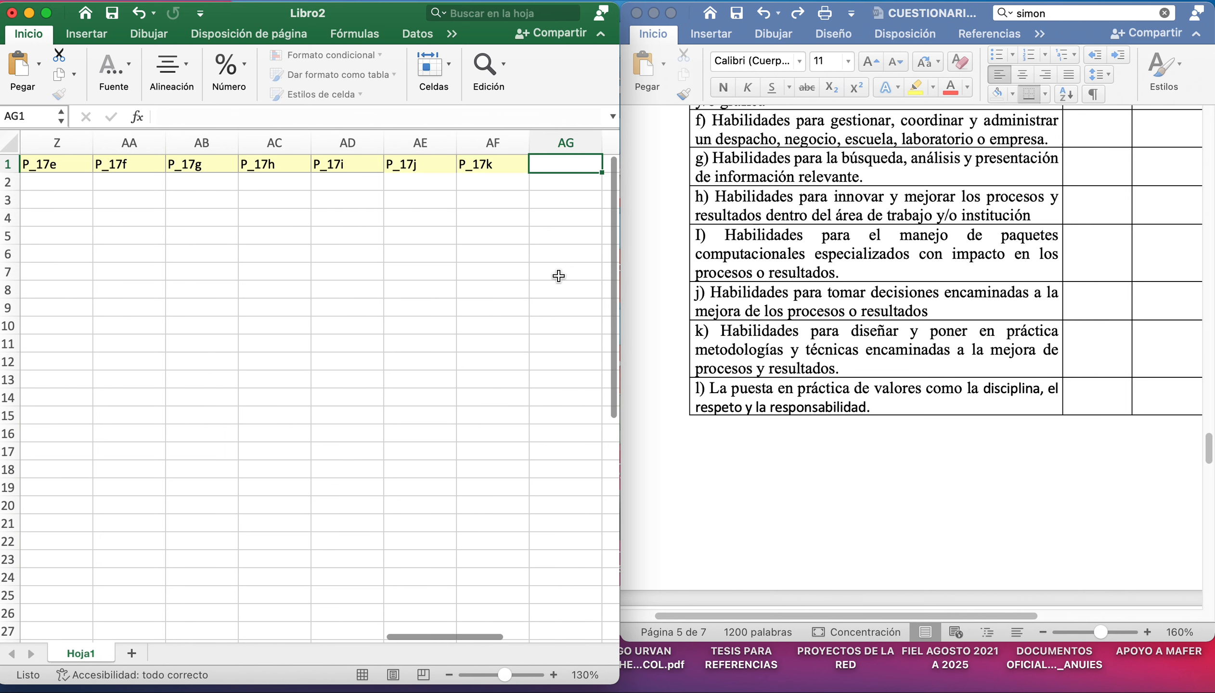
text(P_17l)
scroll(897, 372, down, 10)
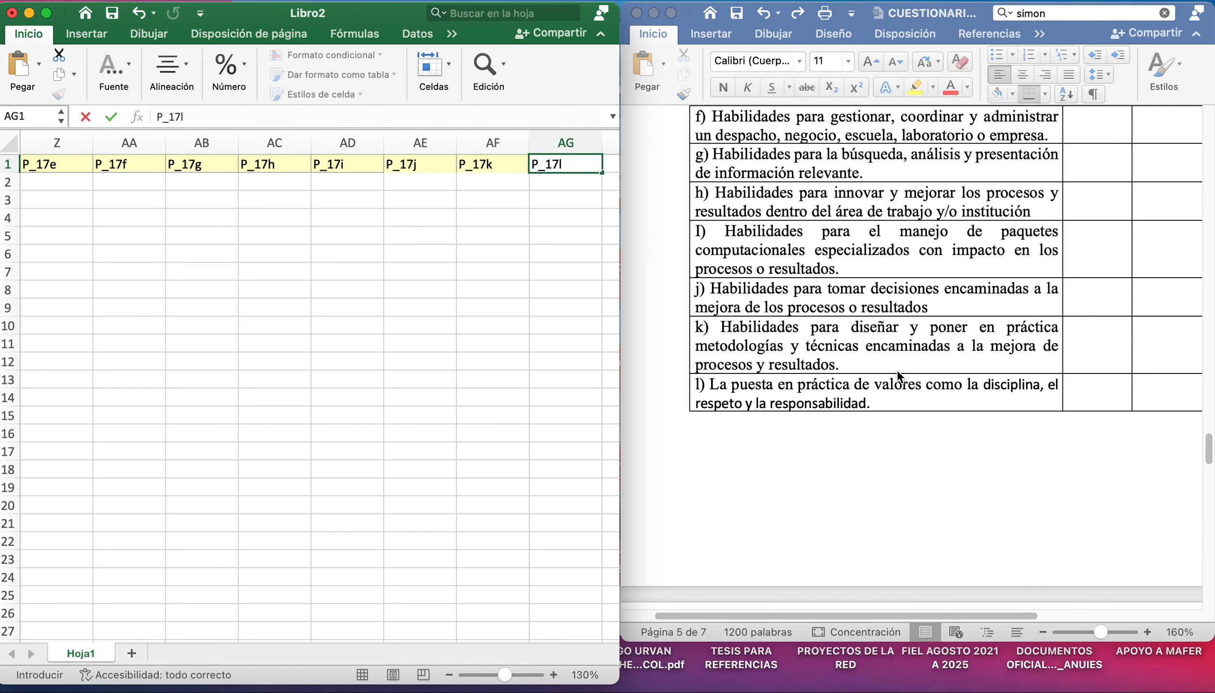
scroll(897, 369, up, 3)
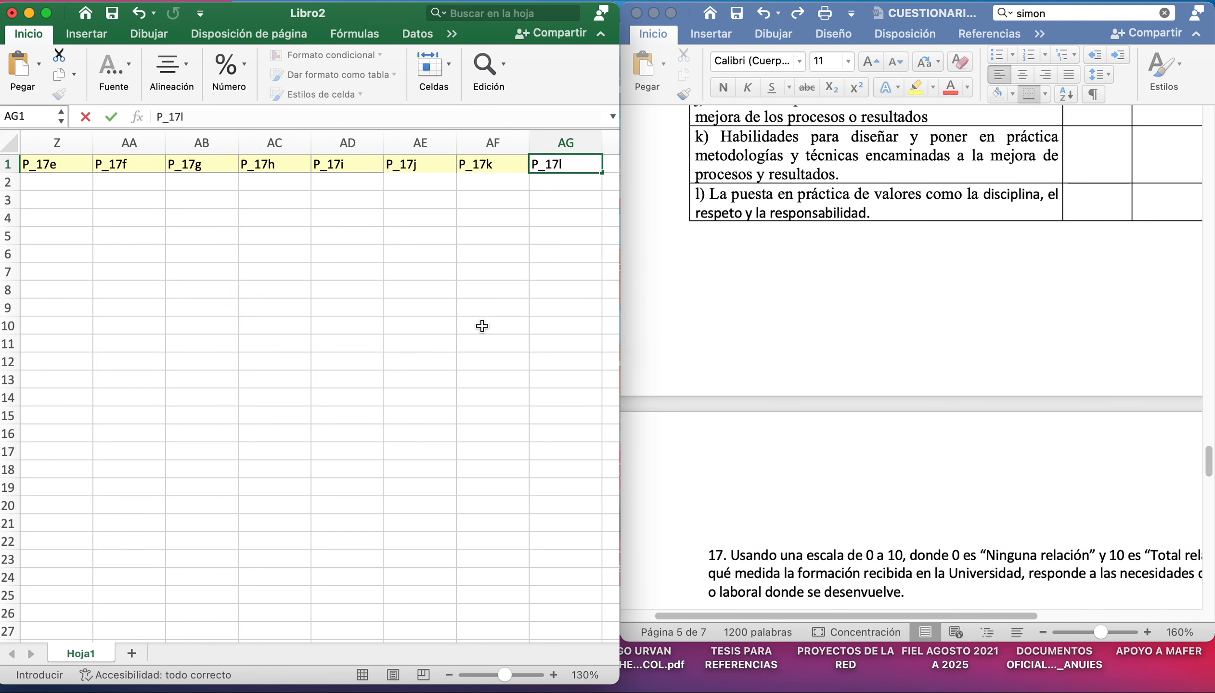
key(Left)
Review question 16 in the questionnaire and the header row from P_17k back to P_1 in column C
key(Left)
key(Left)
key(Left)
key(Left)
key(Left)
scroll(843, 271, up, 5)
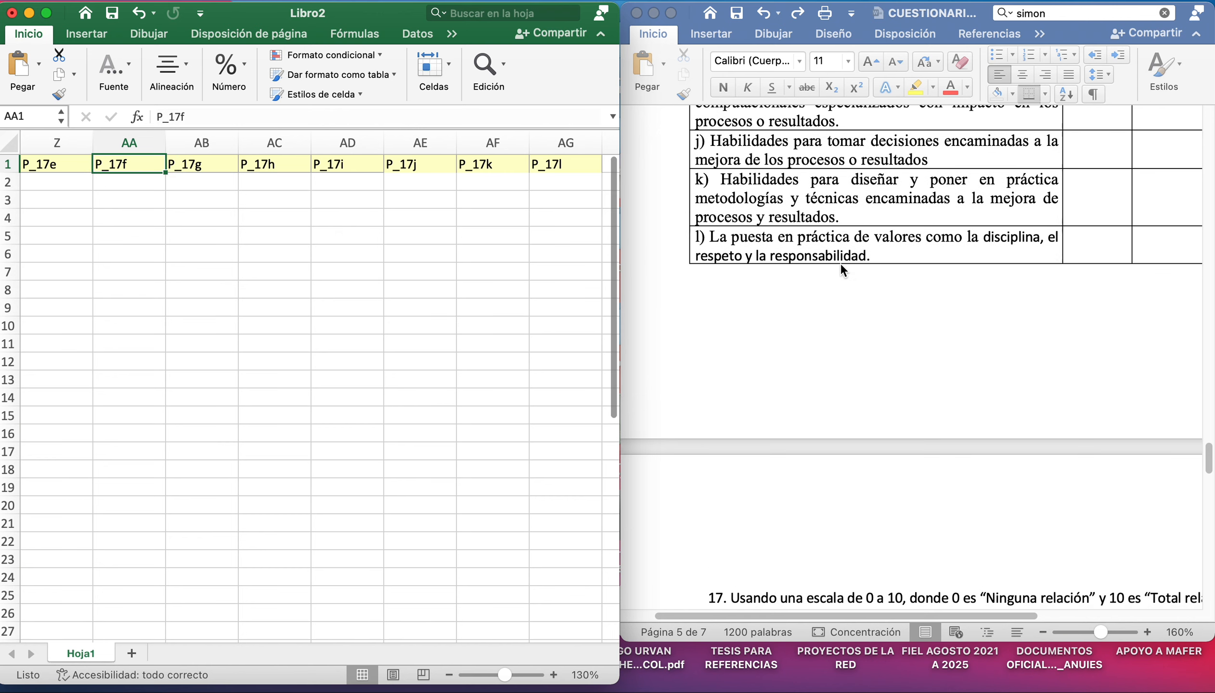
scroll(843, 270, up, 8)
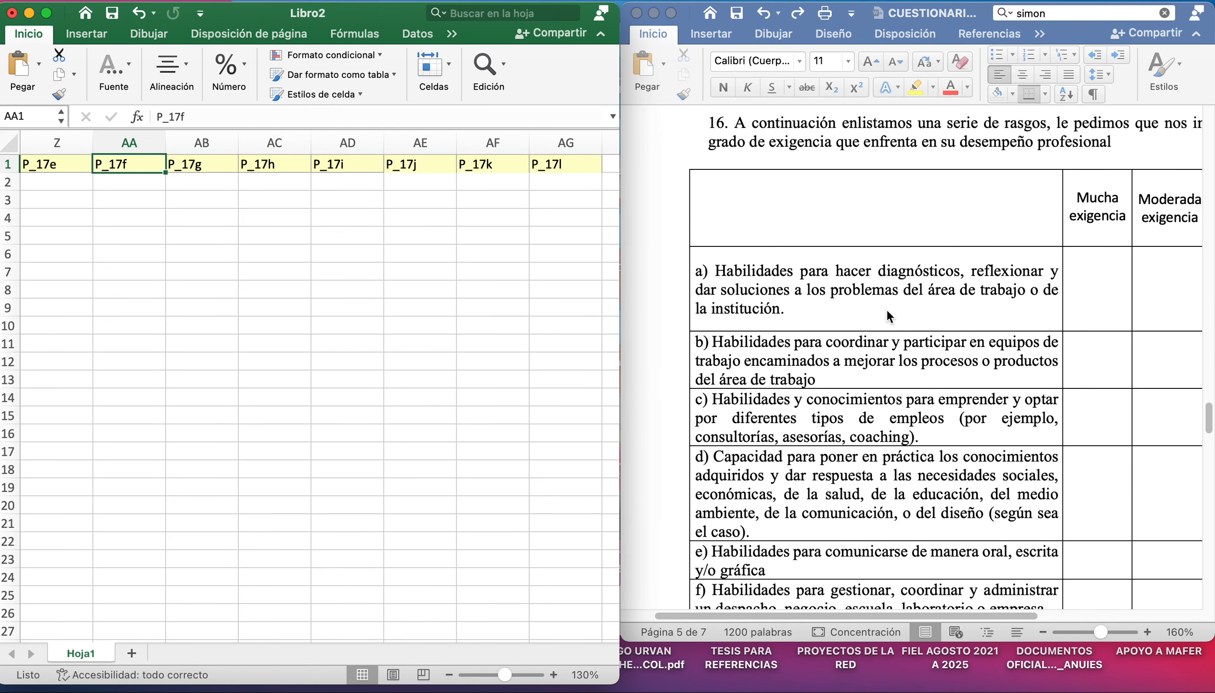
key(Left)
key(Left)
key(Left)
key(Left)
key(Left)
key(Left)
key(Left)
key(Left)
key(Left)
key(Left)
key(Left)
key(Left)
key(Left)
key(Left)
key(Left)
key(Left)
key(Left)
key(Left)
key(Left)
key(Left)
key(Left)
key(Left)
key(Left)
key(Left)
key(Left)
key(Left)
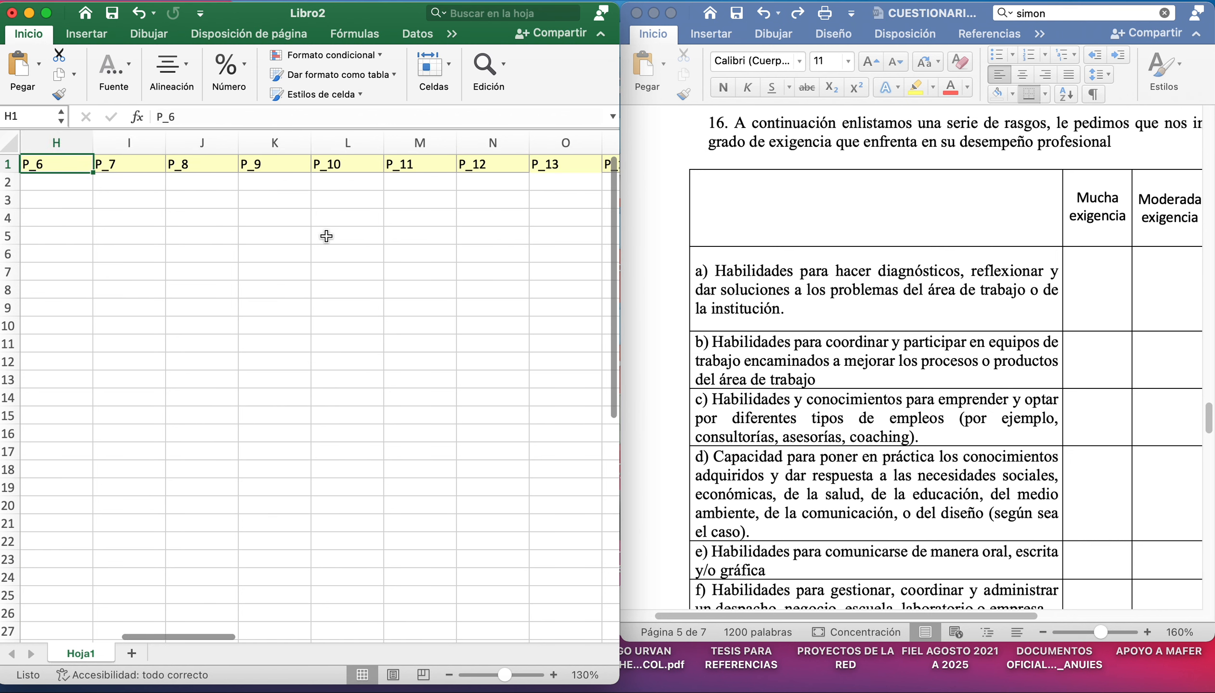
key(Right)
key(Right)
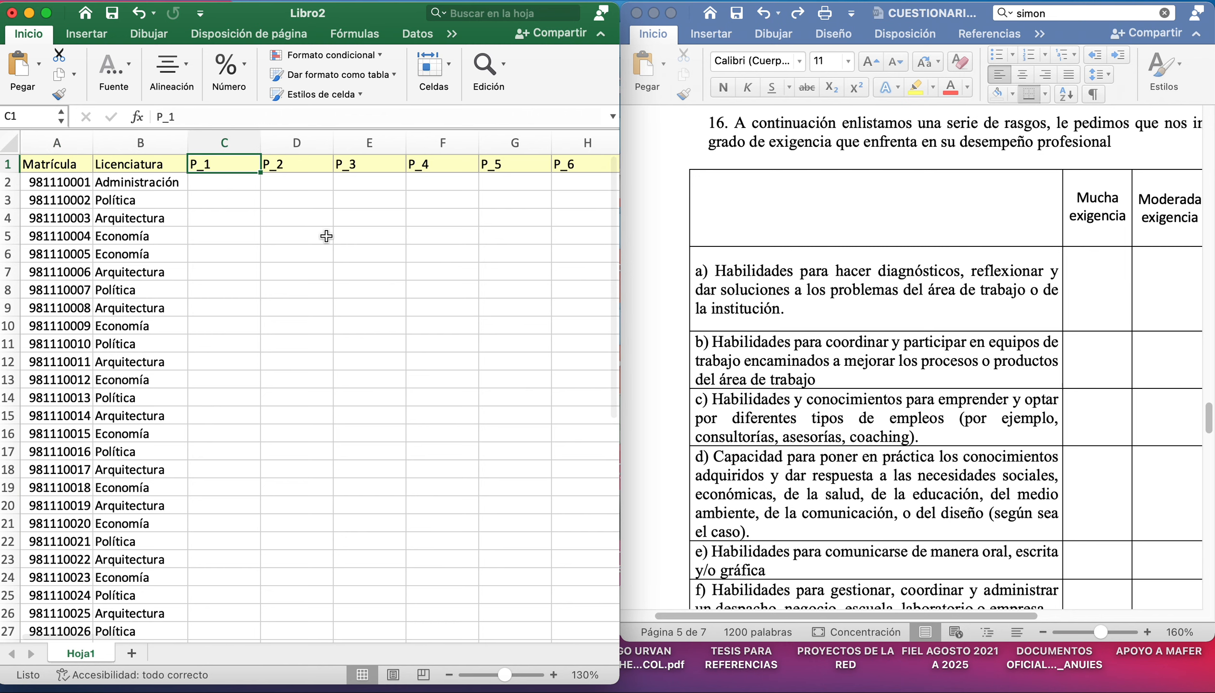
Consult question 1 (Sexo) at the start of the questionnaire and enter code 1 for the first record in cell C2
key(Down)
scroll(1013, 275, up, 20)
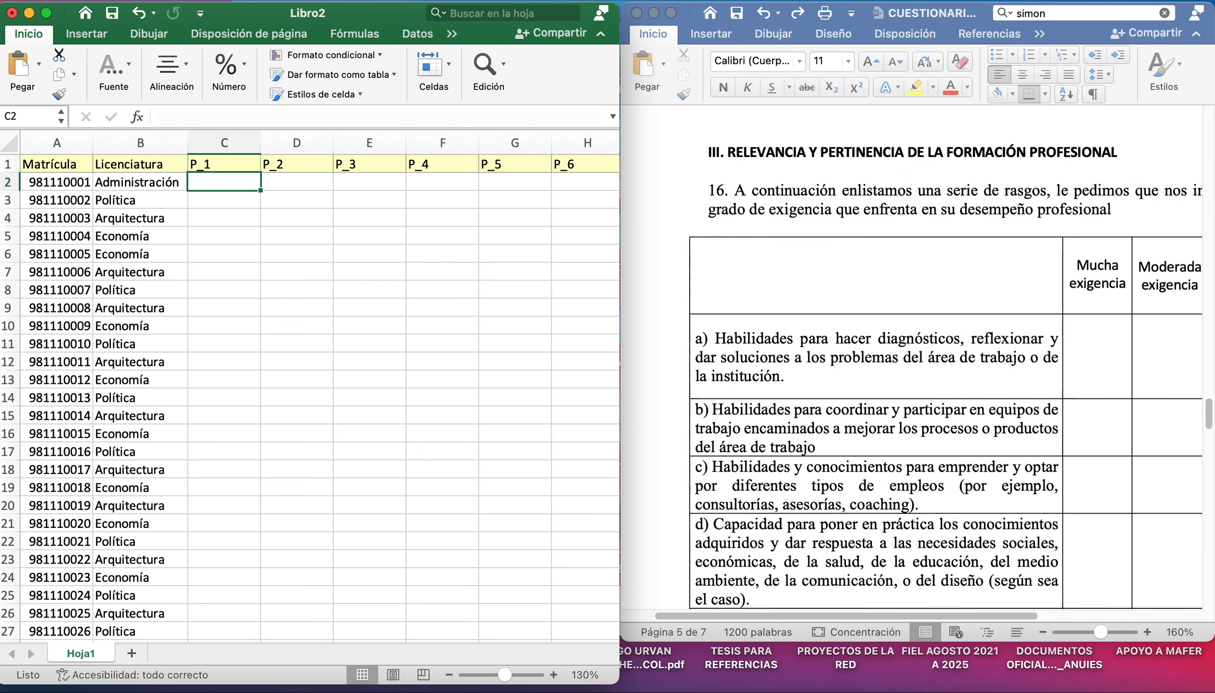
scroll(979, 266, up, 20)
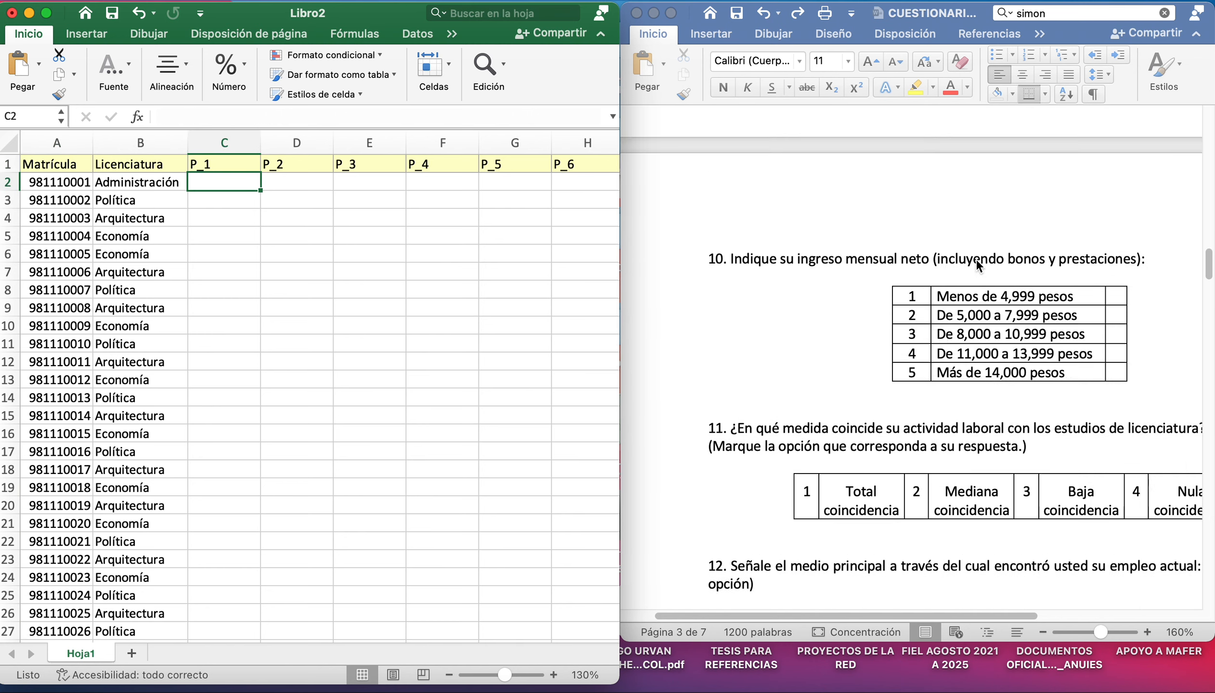
scroll(978, 267, up, 10)
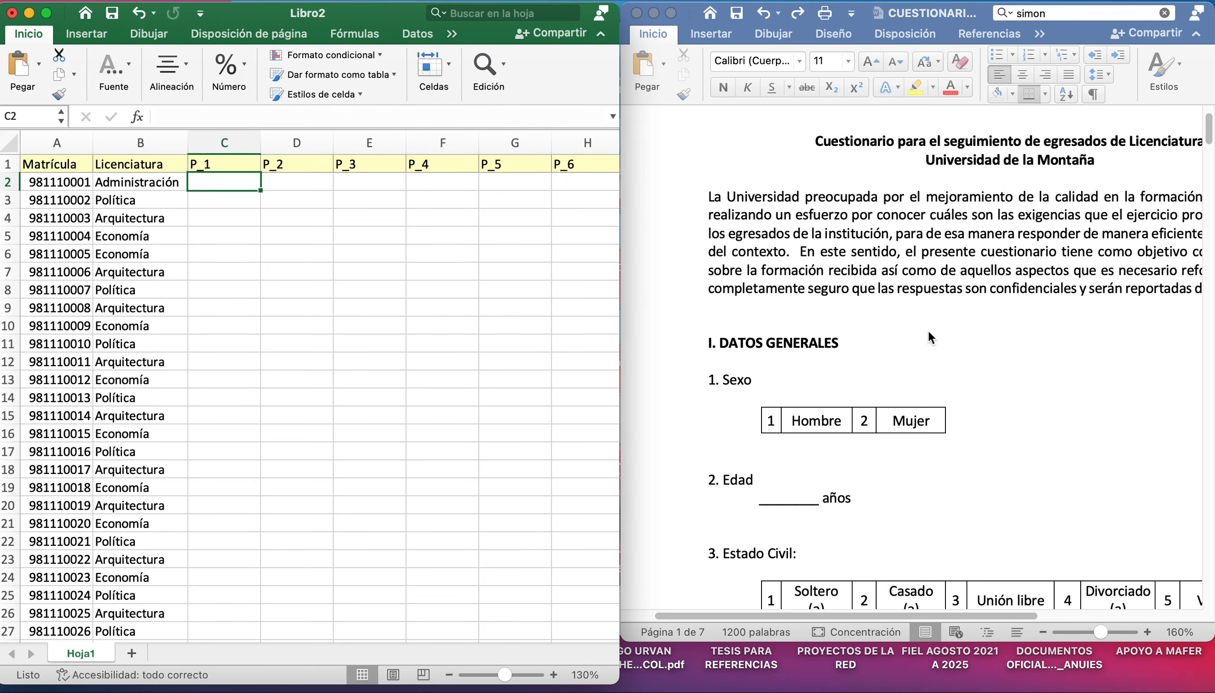
scroll(801, 436, down, 3)
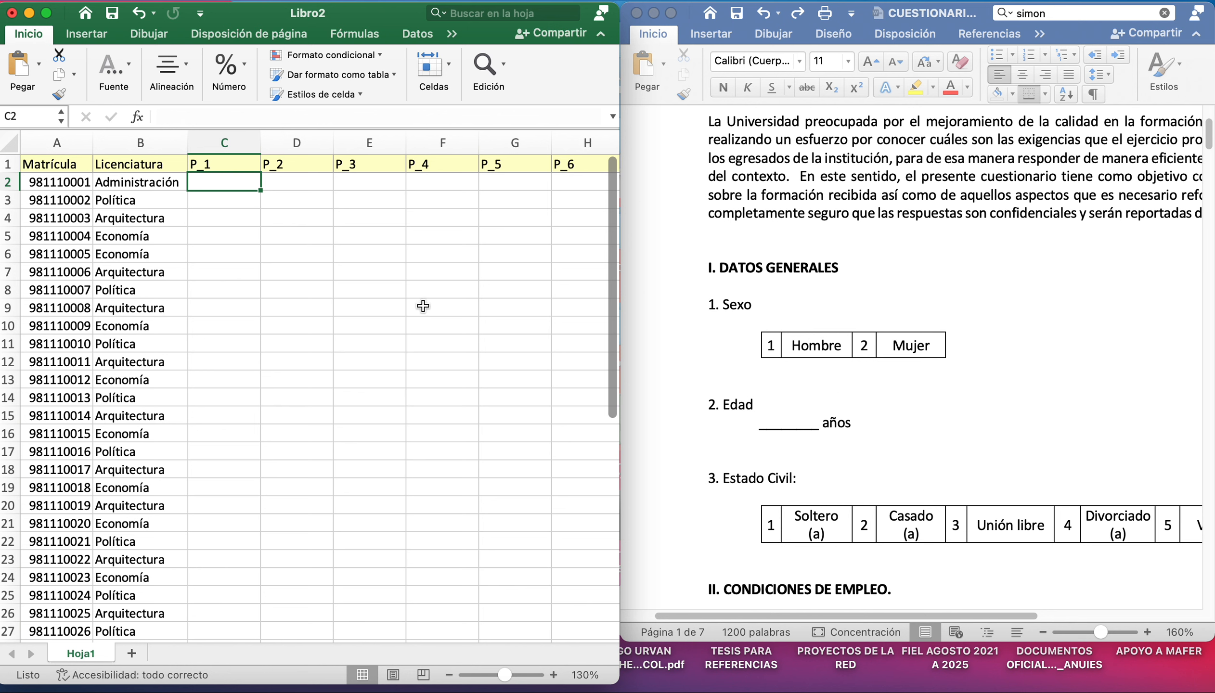
text(1)
key(Return)
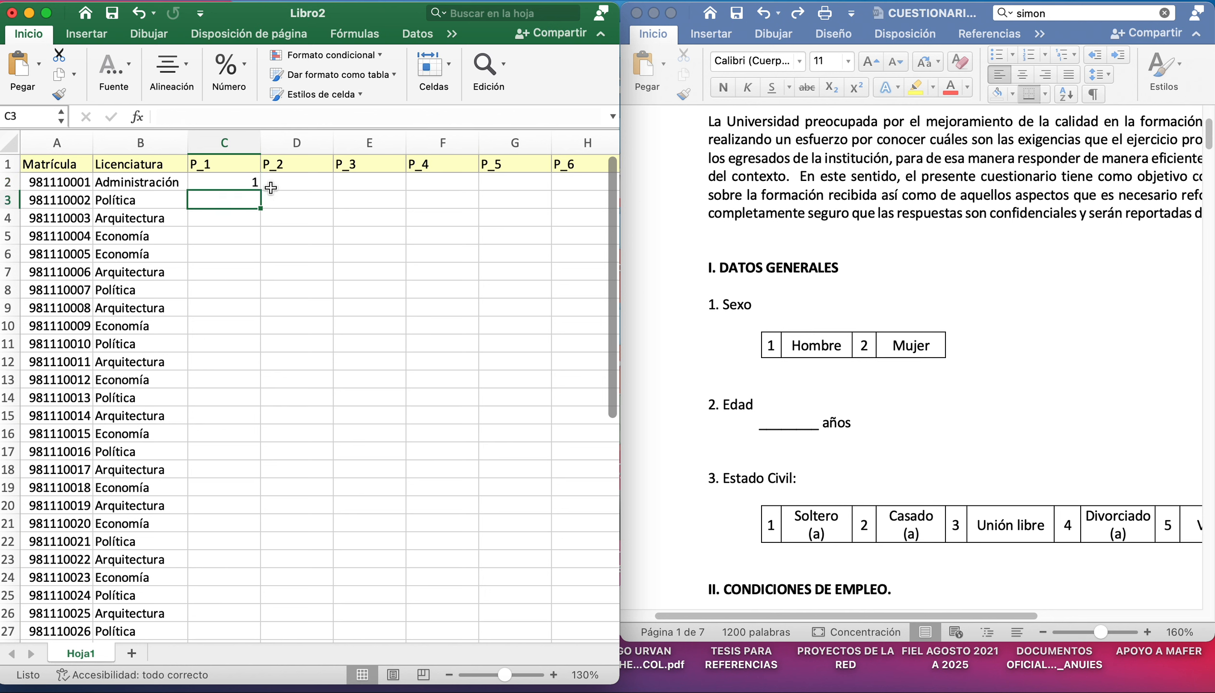
Enter the P_1 codes 2, 2 and 1 for the next three records in cells C3 to C5
drag(227, 142, 583, 142)
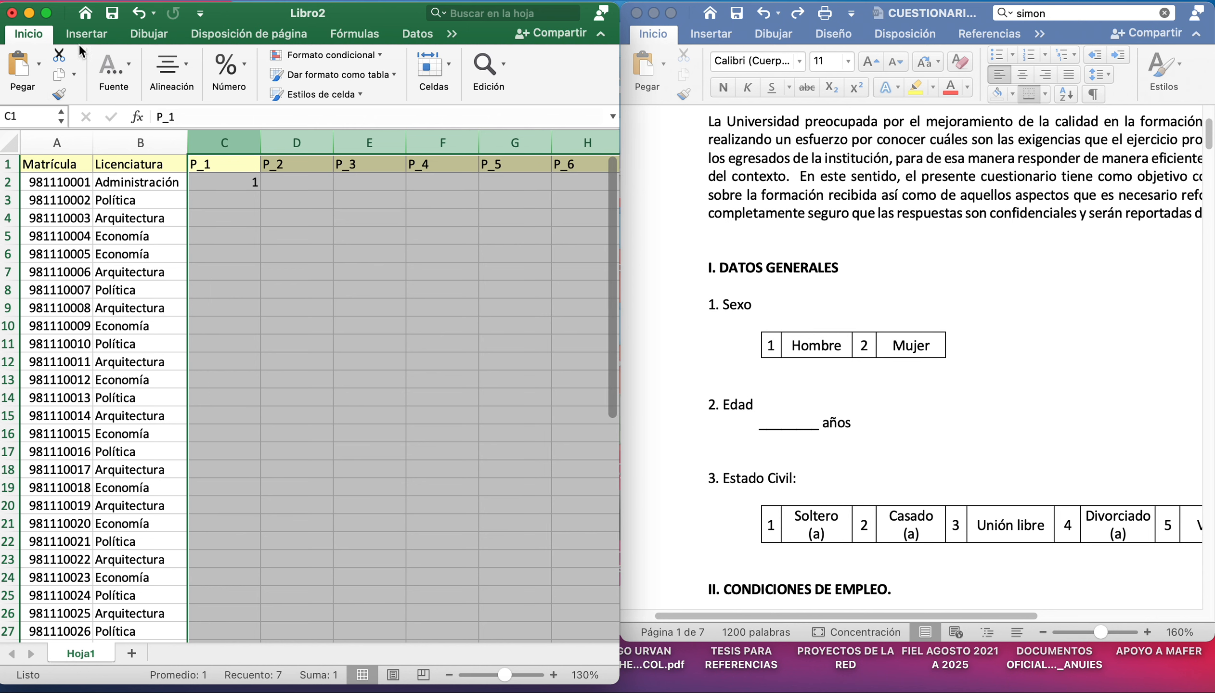
click(442, 398)
click(225, 198)
text(2)
click(319, 290)
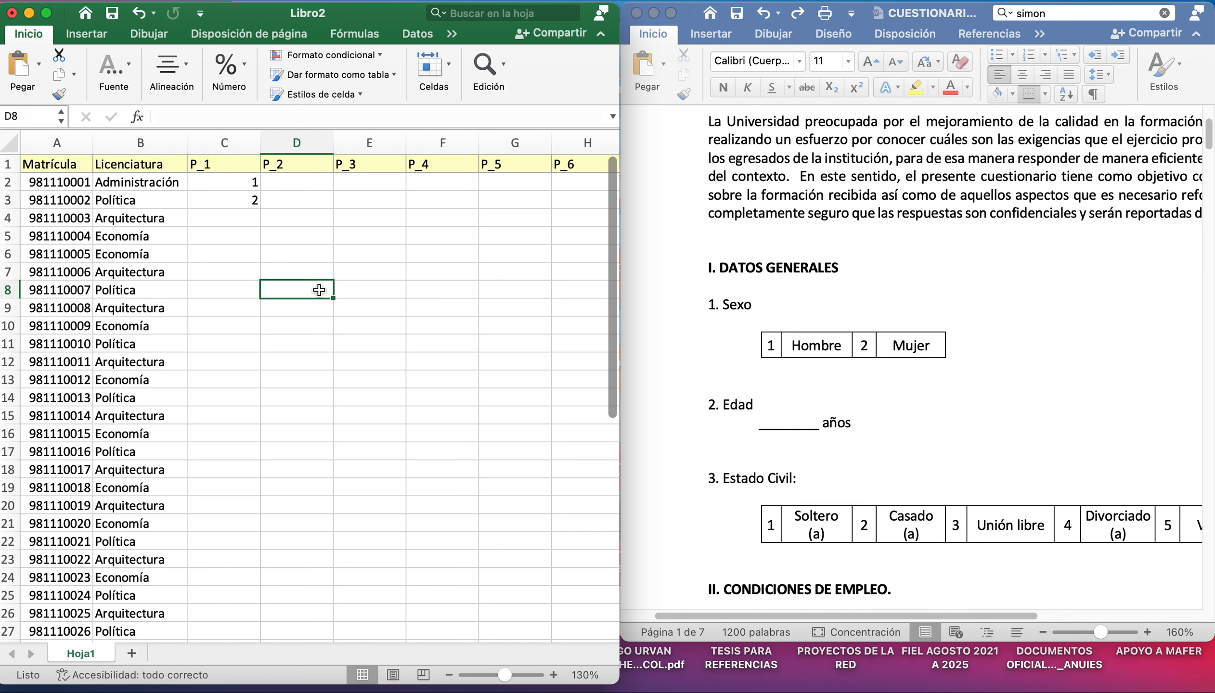
click(229, 213)
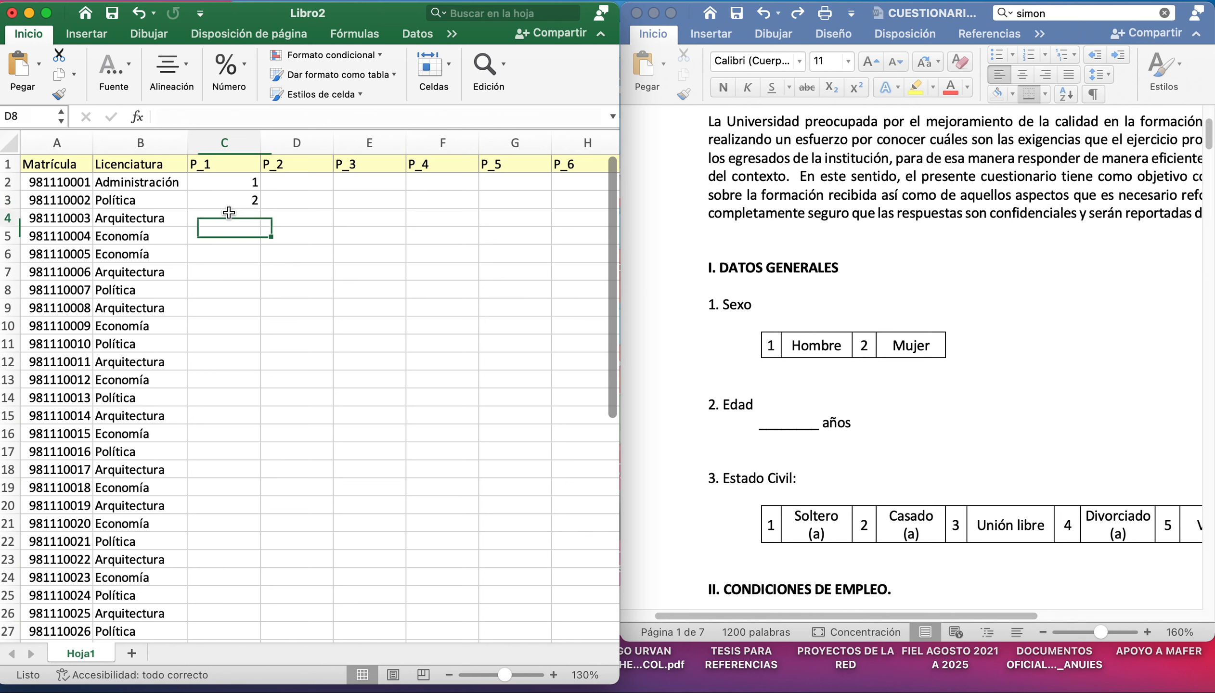
text(2)
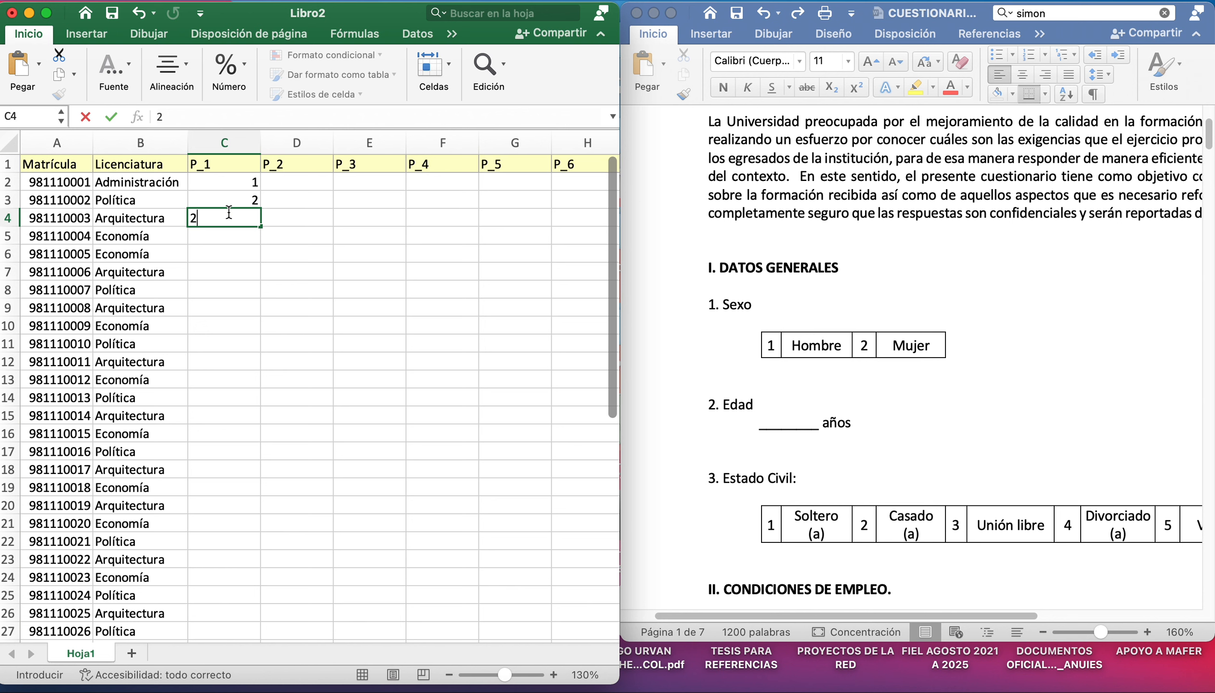
key(Return)
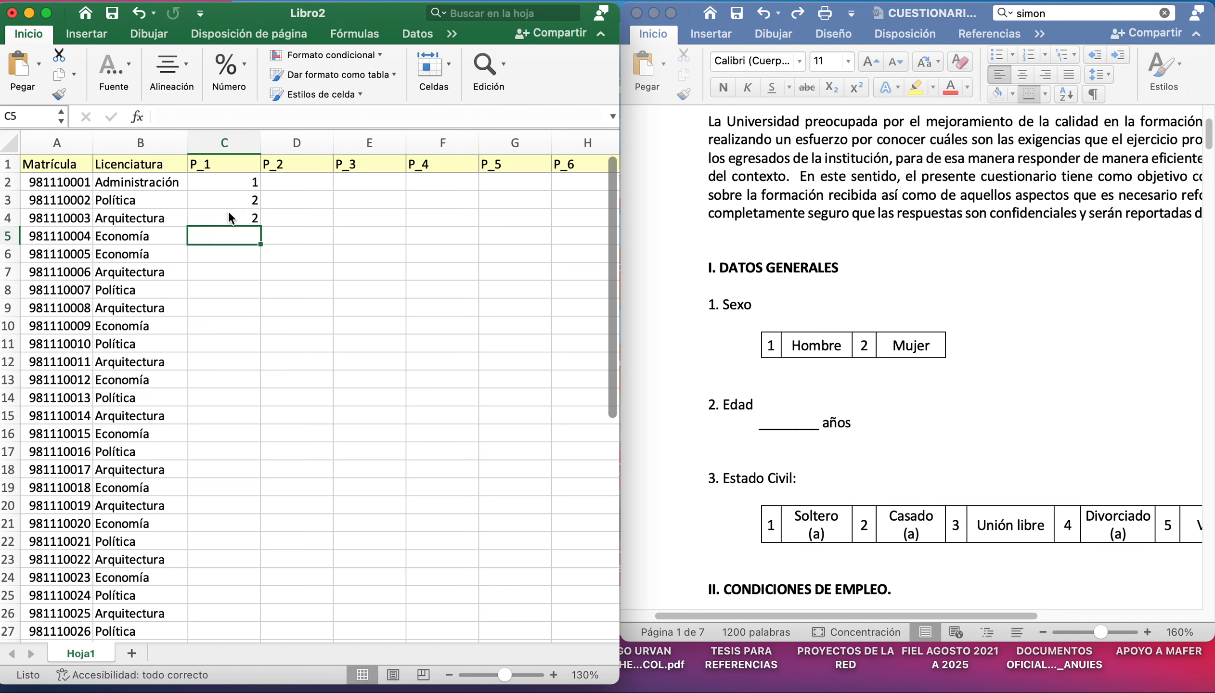
text(1)
key(Return)
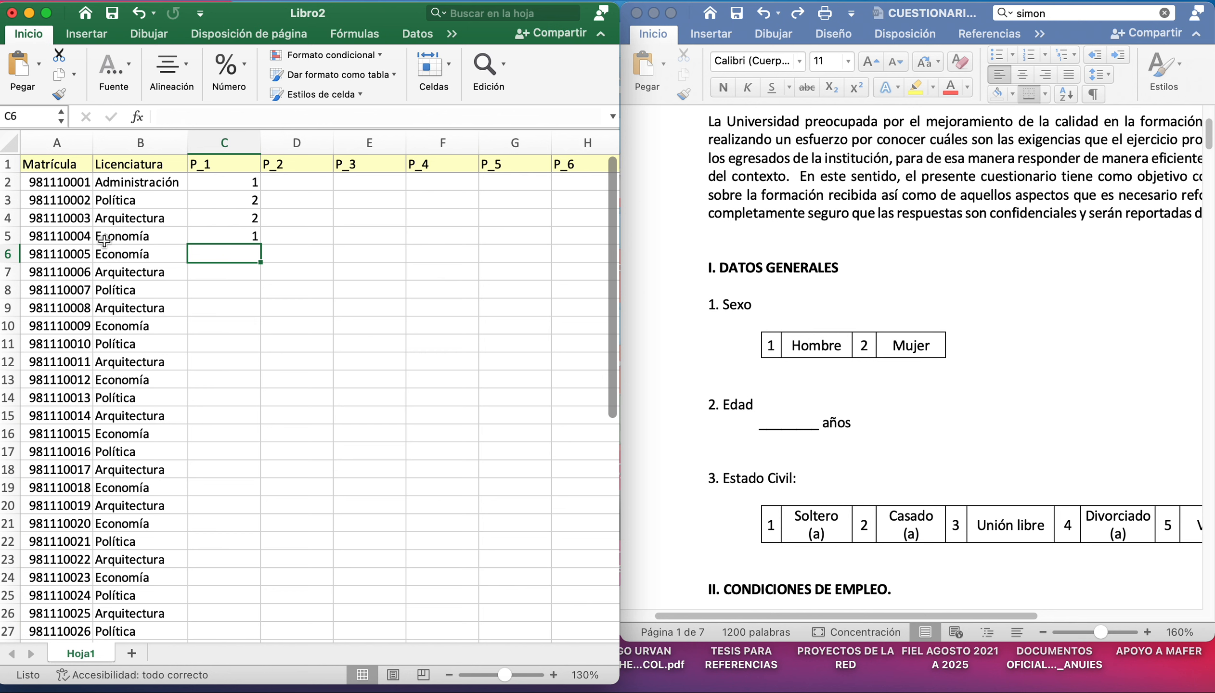
drag(136, 186, 142, 395)
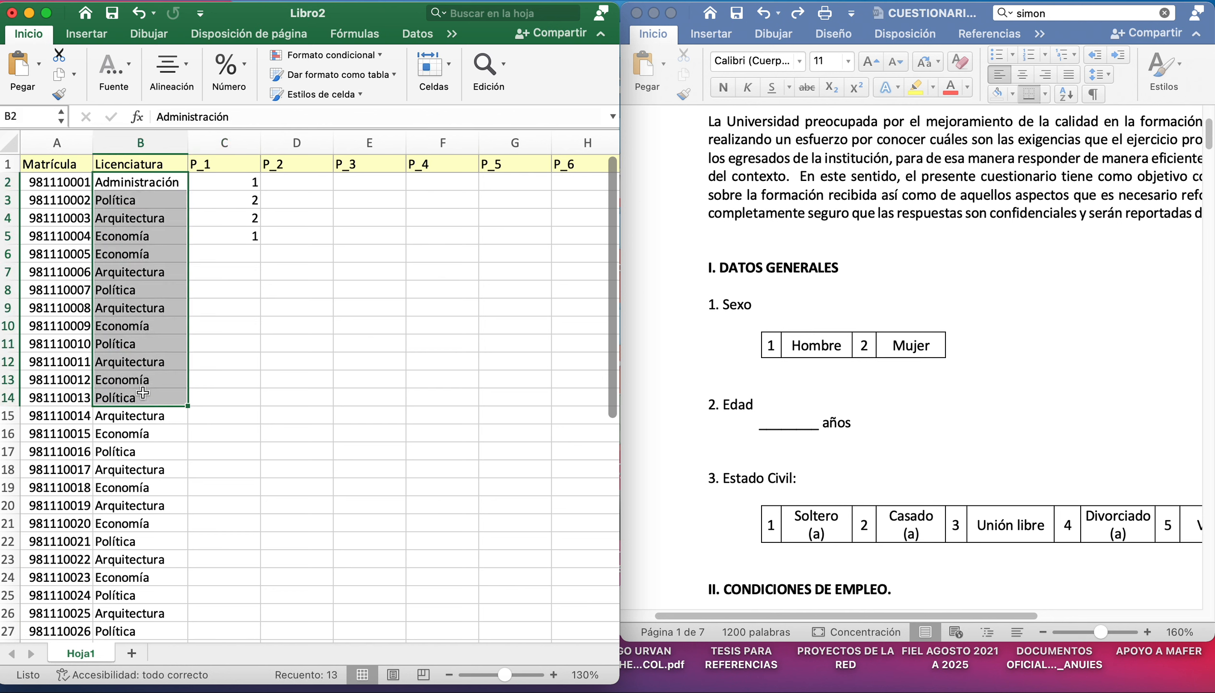
click(147, 180)
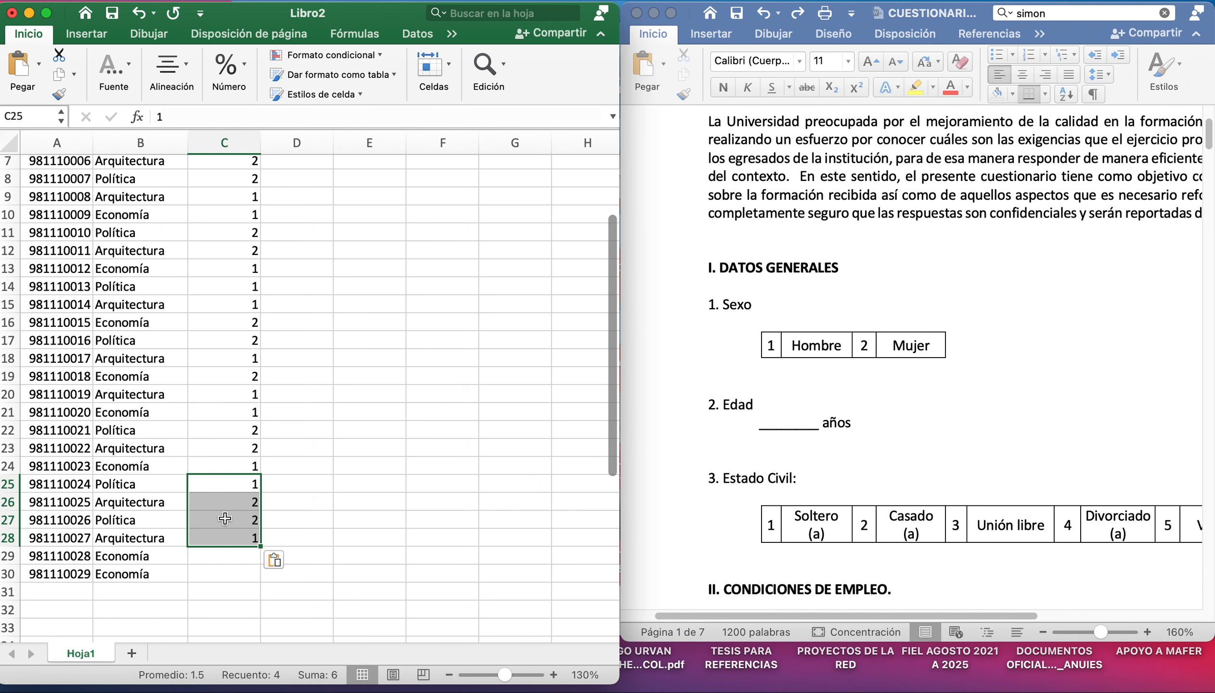
Select the first P_2 cell, D2, and cancel the pending copy of cells C2 to C5
scroll(229, 492, up, 5)
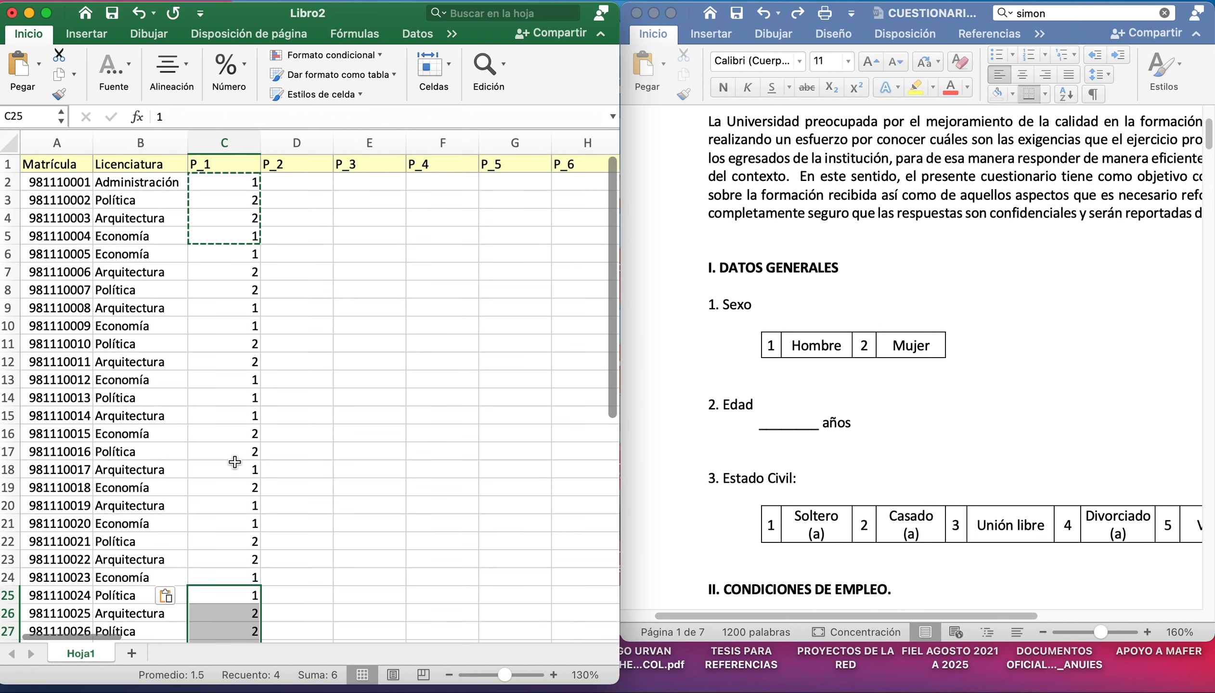
click(286, 180)
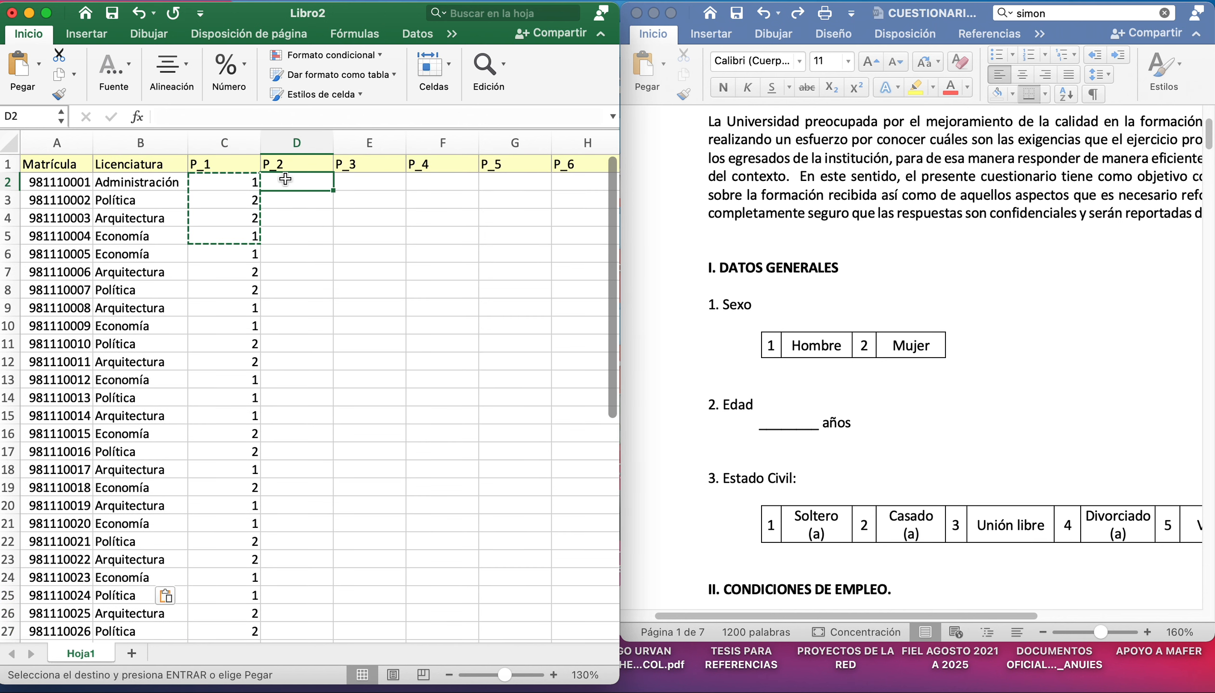
key(Escape)
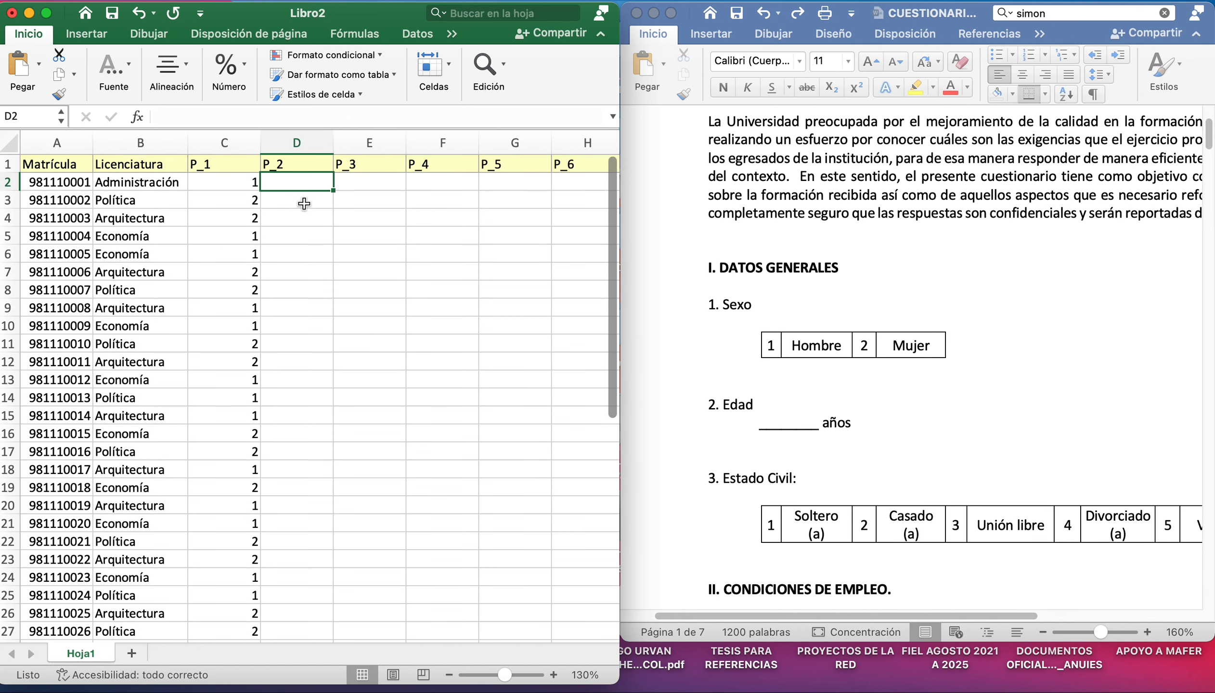